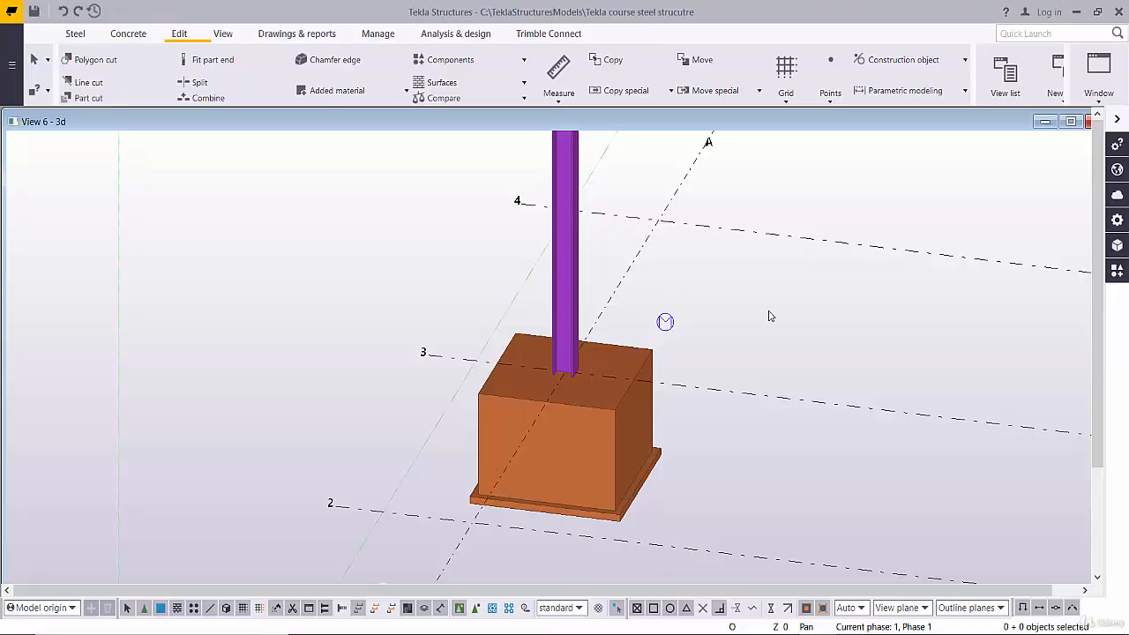
# - Search the applications and components catalogue for component 1042
pyautogui.click(75, 33)
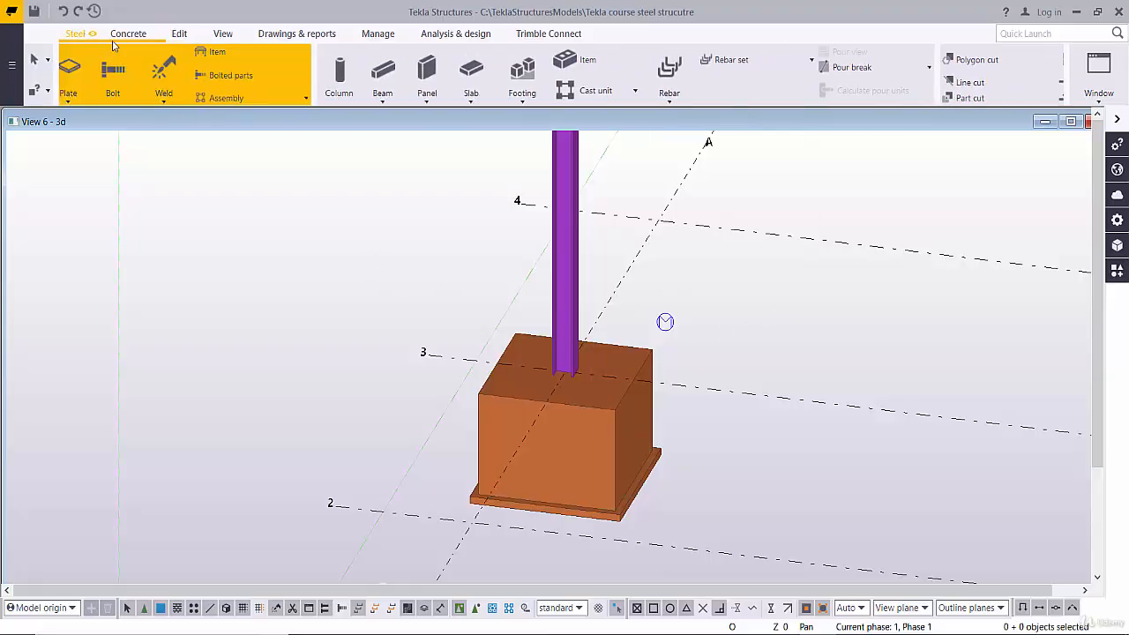
pyautogui.click(123, 34)
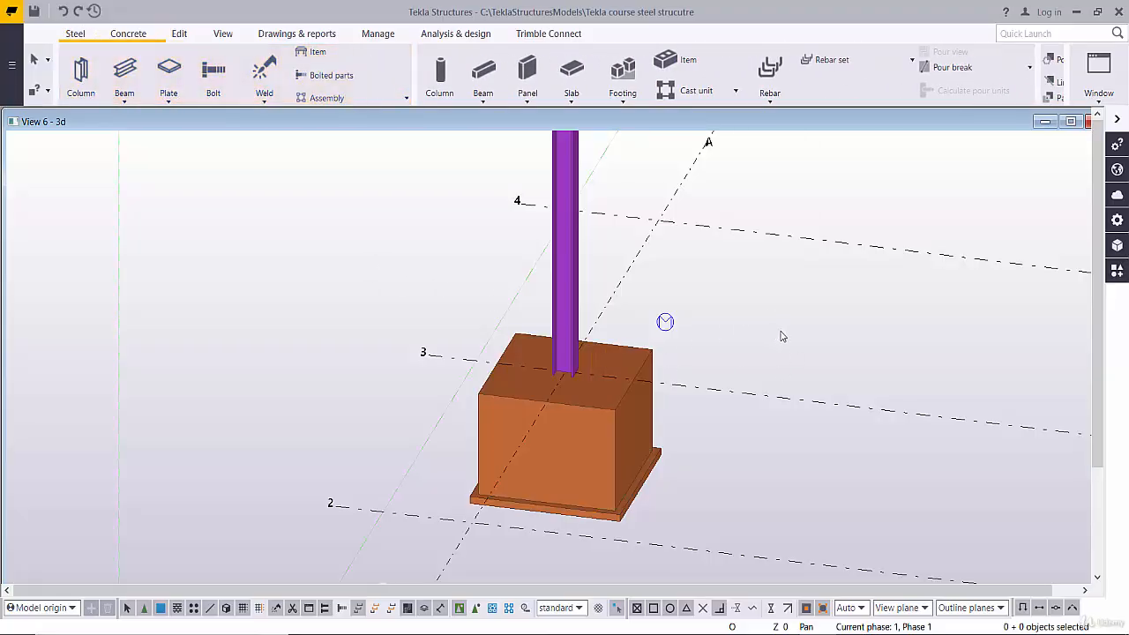
pyautogui.click(181, 37)
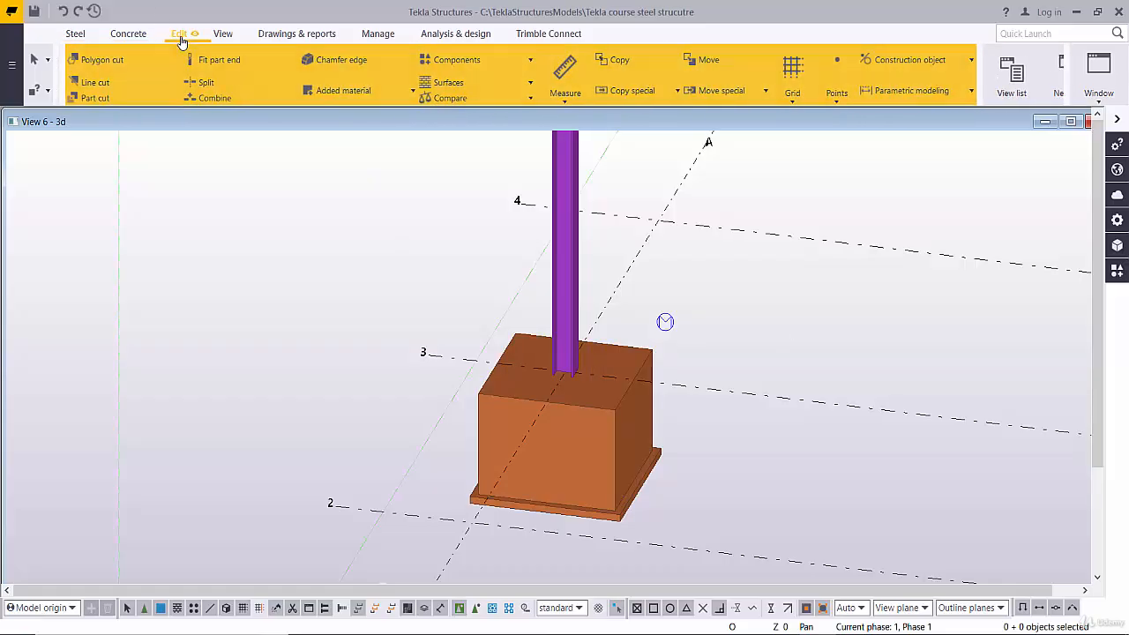
pyautogui.click(525, 60)
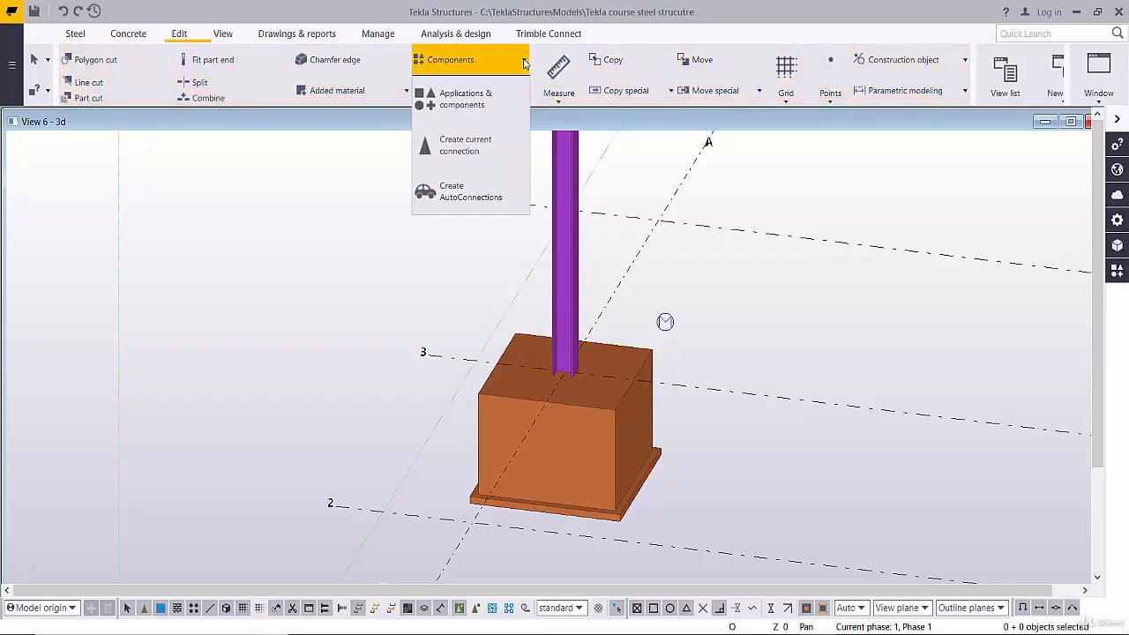
pyautogui.click(479, 102)
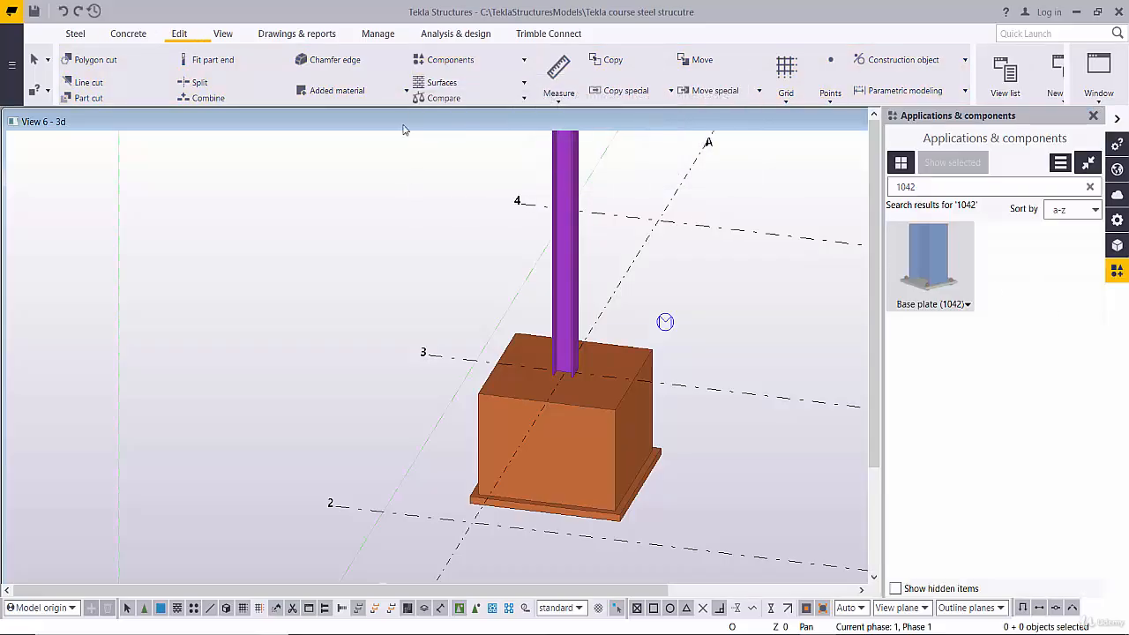
pyautogui.press('BackSpace')
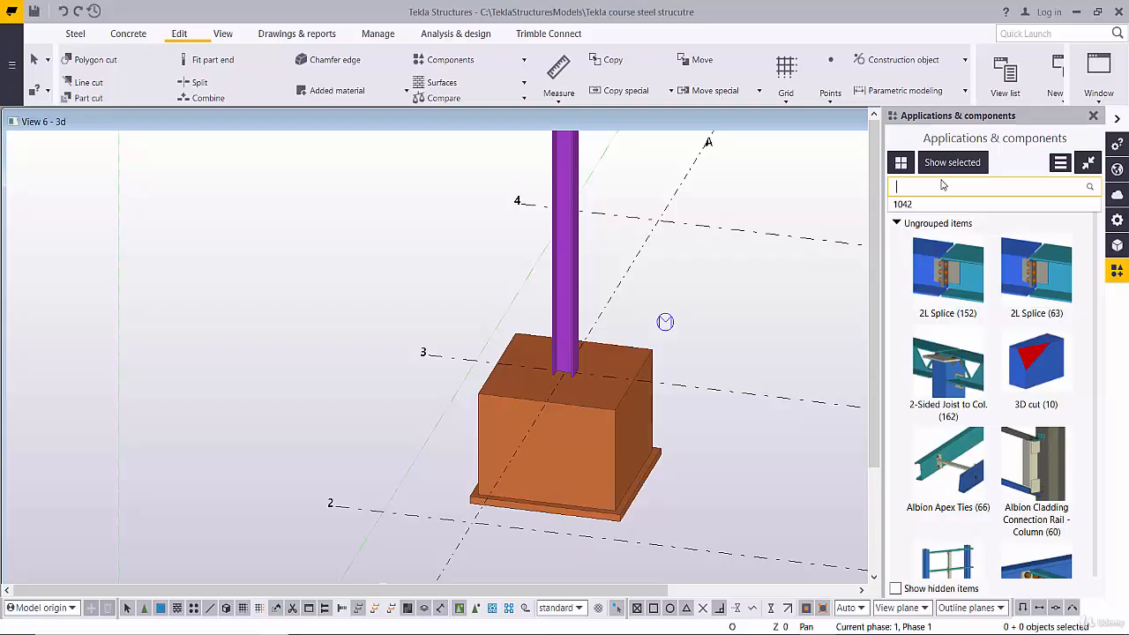
pyautogui.write('1042')
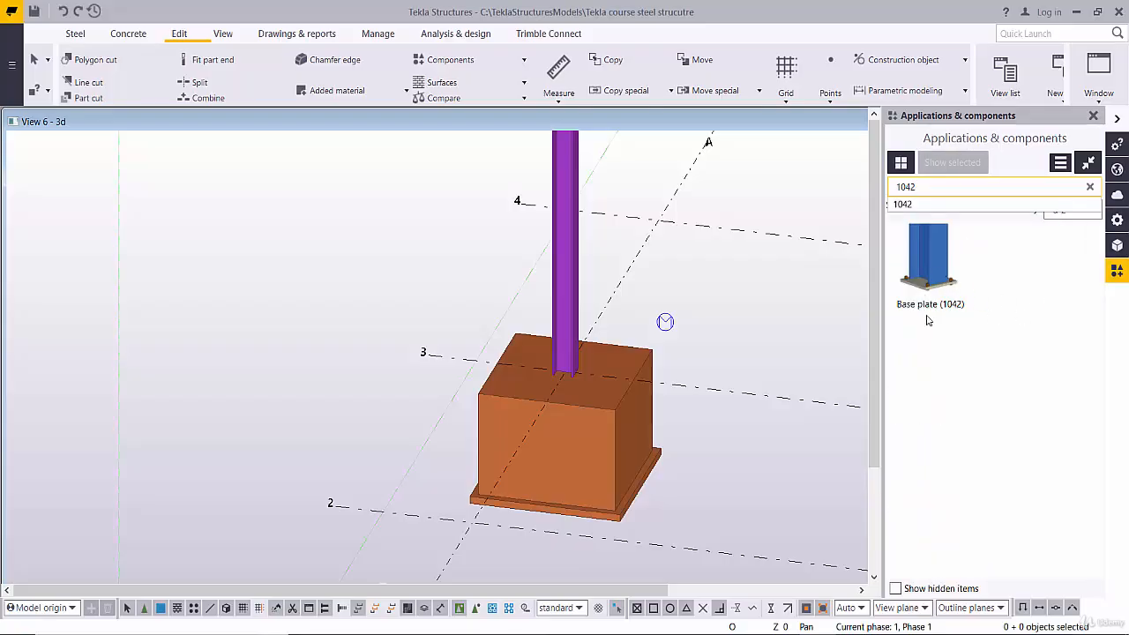
# - Add a Base plate (1042) to the steel column at its bottom point on the footing, and close the component catalogue
pyautogui.click(928, 265)
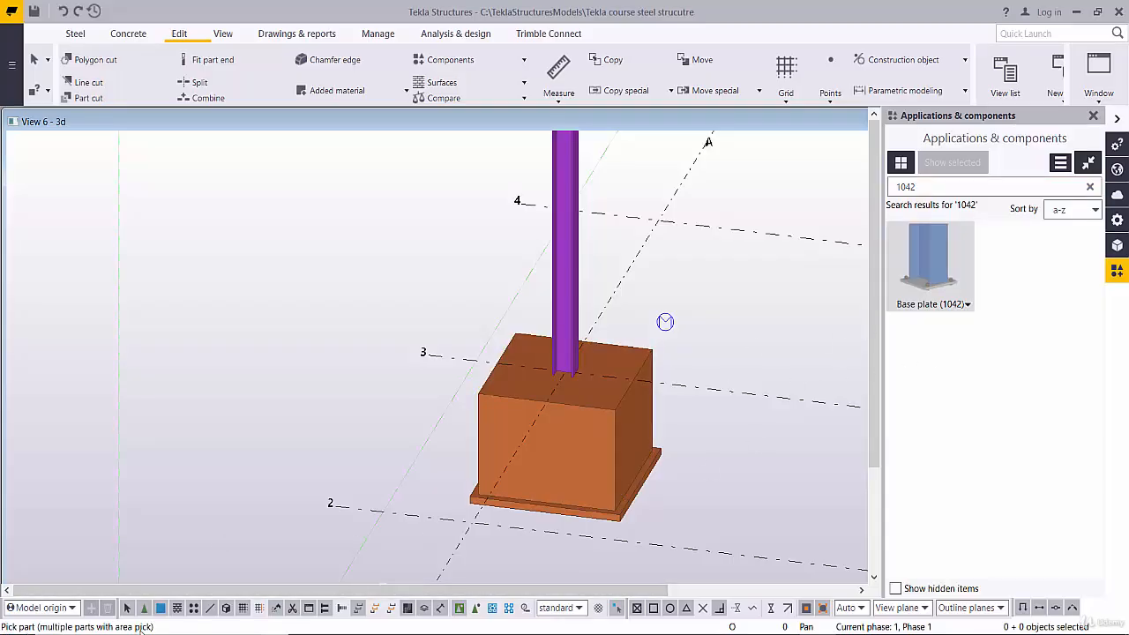
pyautogui.click(575, 302)
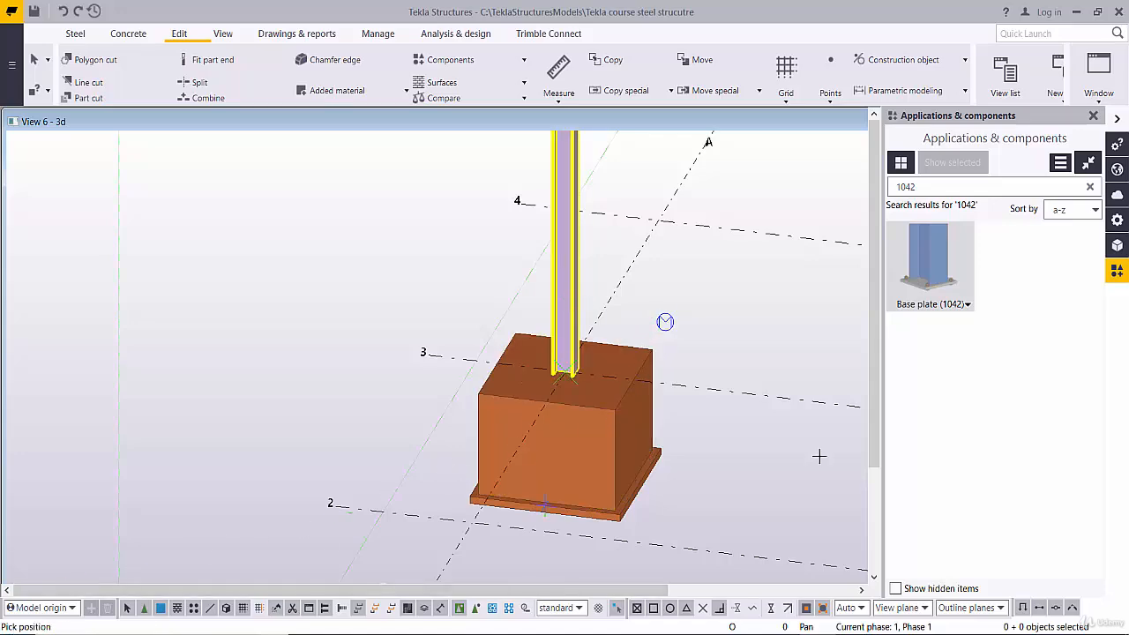
pyautogui.scroll(1, 407, 396)
pyautogui.scroll(5, 661, 366)
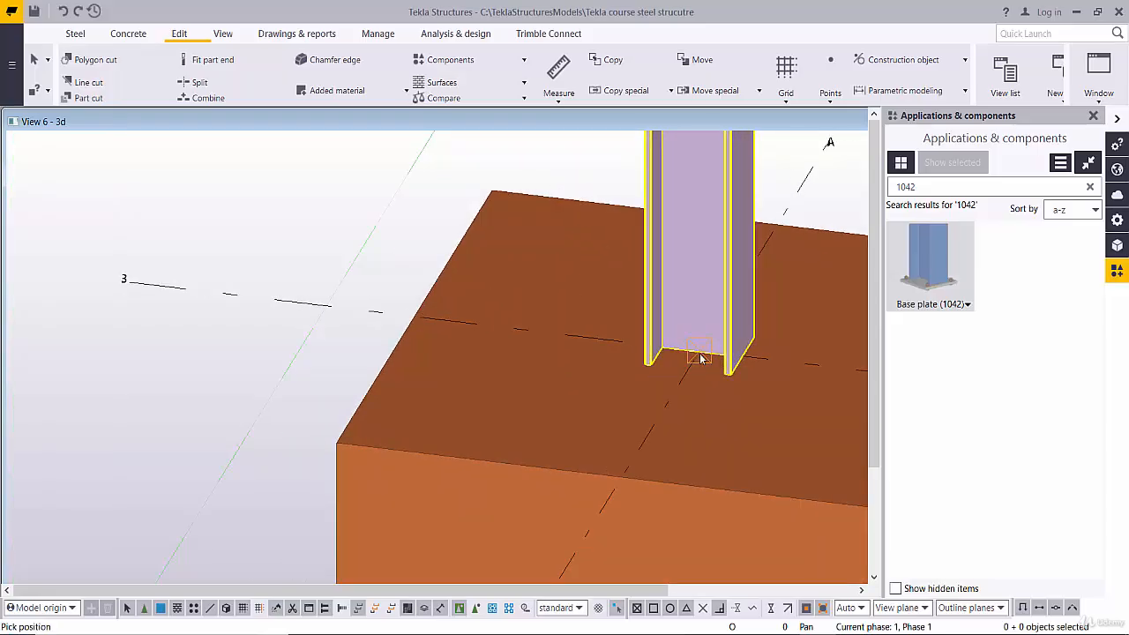
pyautogui.click(702, 357)
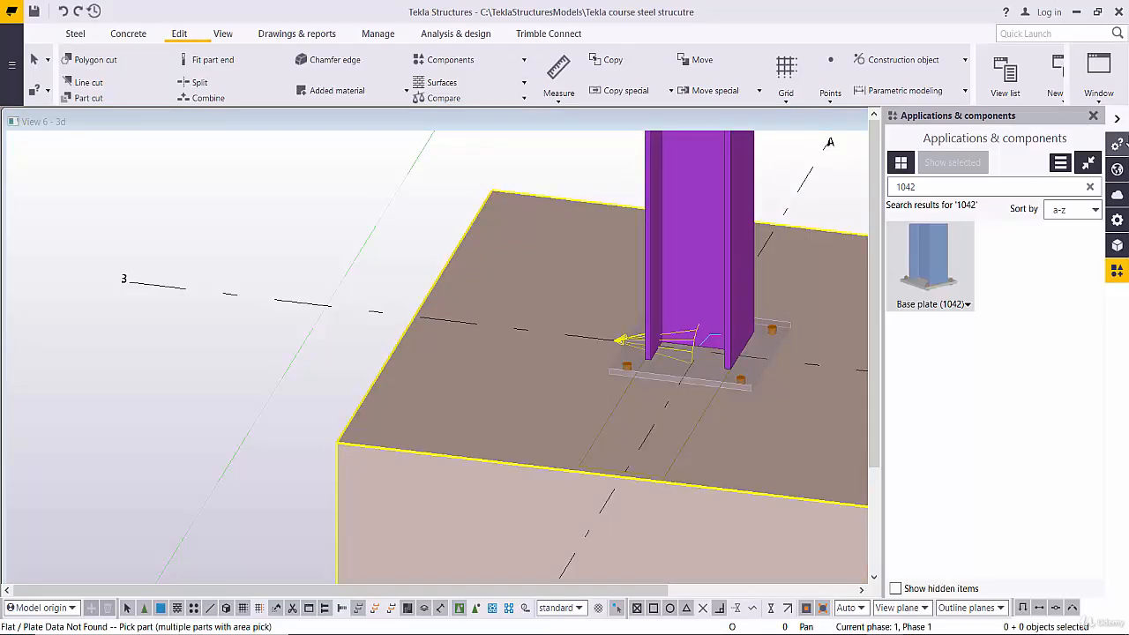
pyautogui.click(1093, 115)
# - Switch the model parts to wireframe display around the base plate connection
pyautogui.scroll(3, 745, 379)
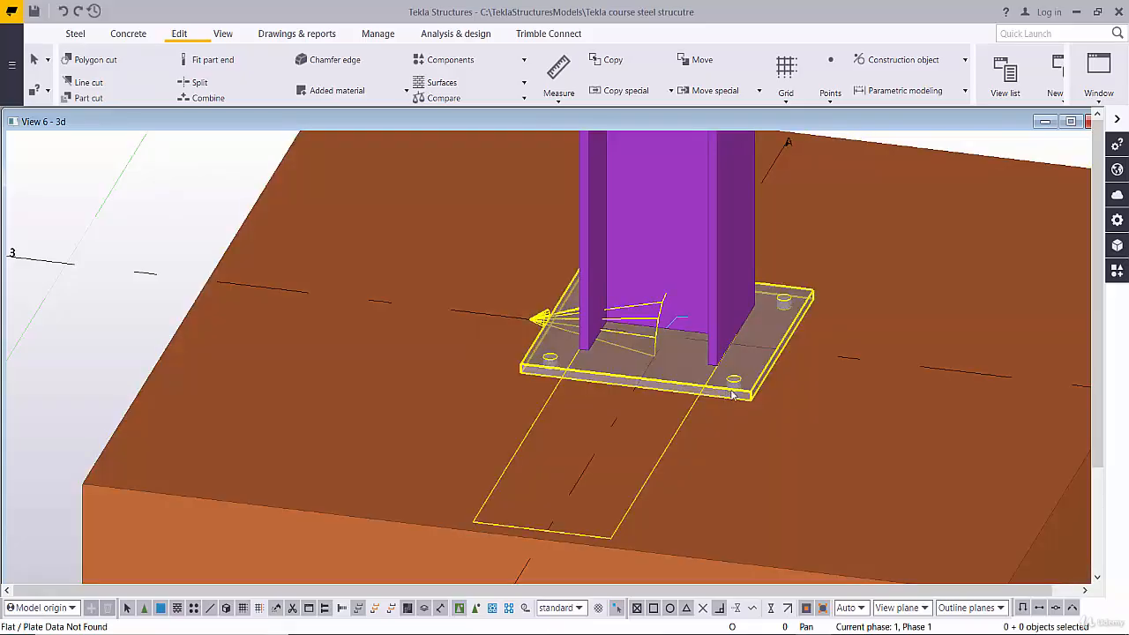
pyautogui.scroll(-2, 741, 395)
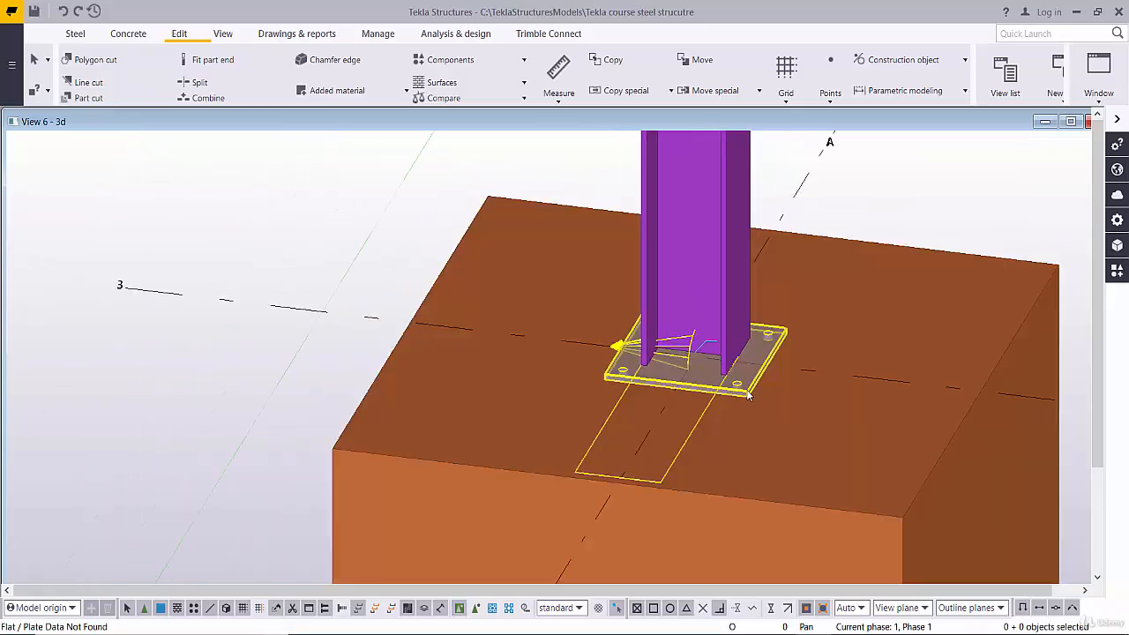
pyautogui.hotkey('ctrl', '1')
pyautogui.scroll(-4, 828, 361)
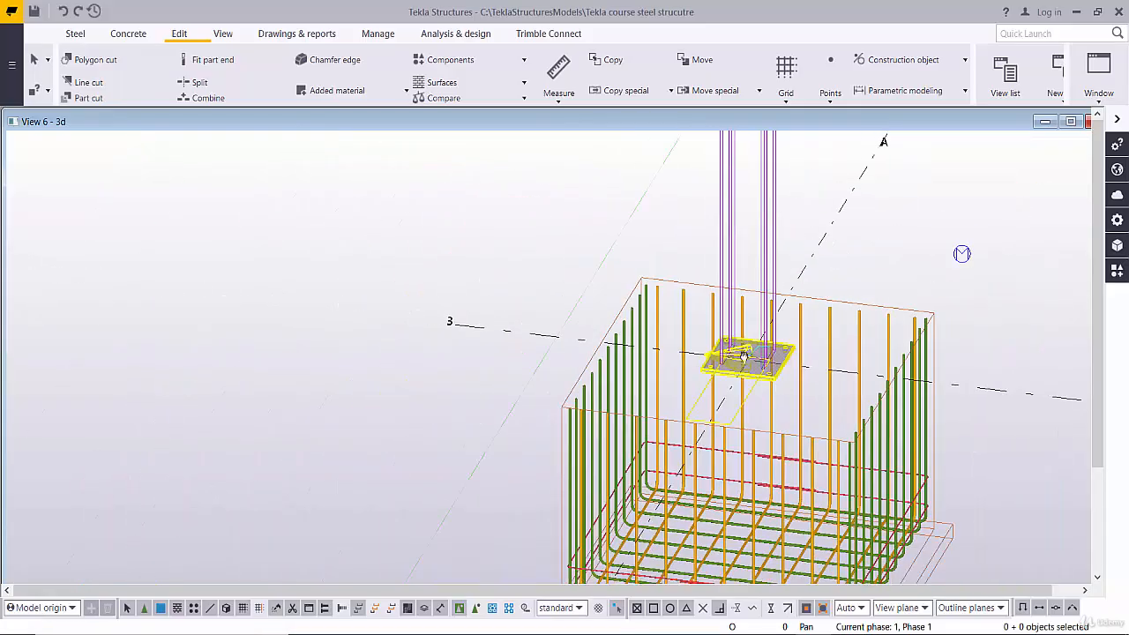
pyautogui.scroll(2, 755, 379)
pyautogui.moveTo(755, 381); pyautogui.dragTo(663, 272, button='middle')
pyautogui.scroll(4, 670, 272)
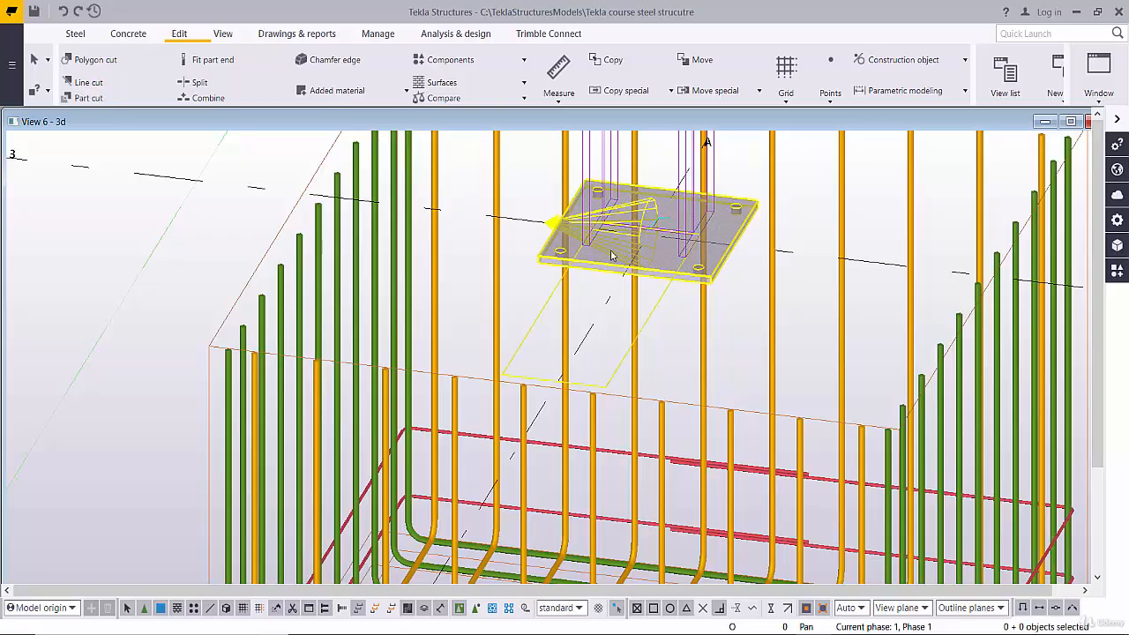
# - Open the Base plate (1042) connection settings and leave only that dialog showing
pyautogui.doubleClick(684, 278)
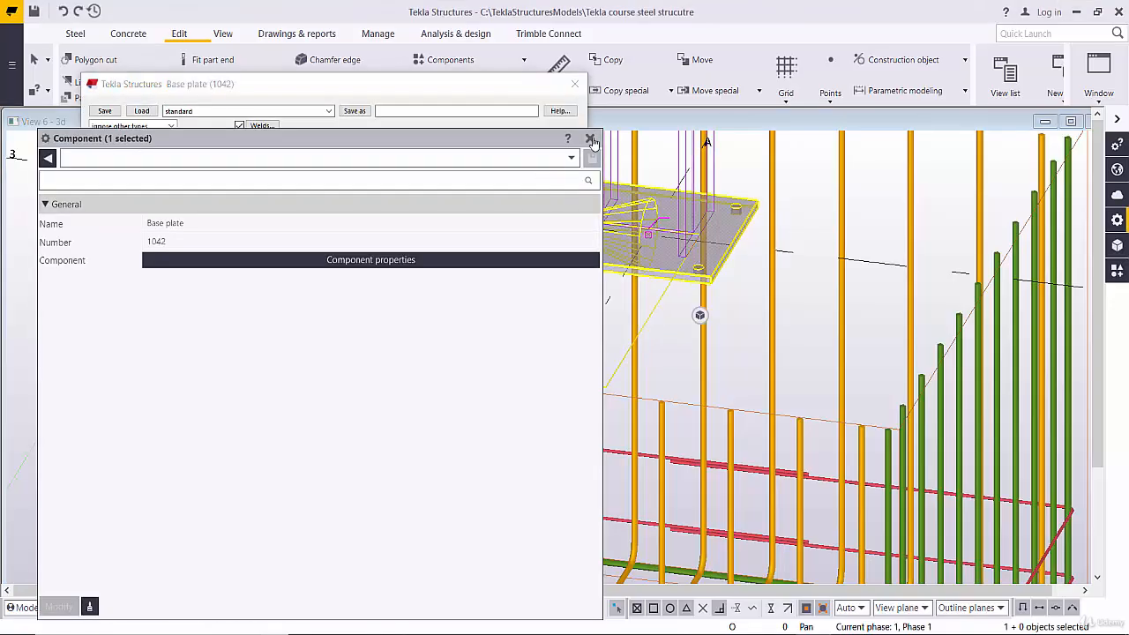
pyautogui.click(590, 141)
pyautogui.moveTo(361, 88); pyautogui.dragTo(624, 104)
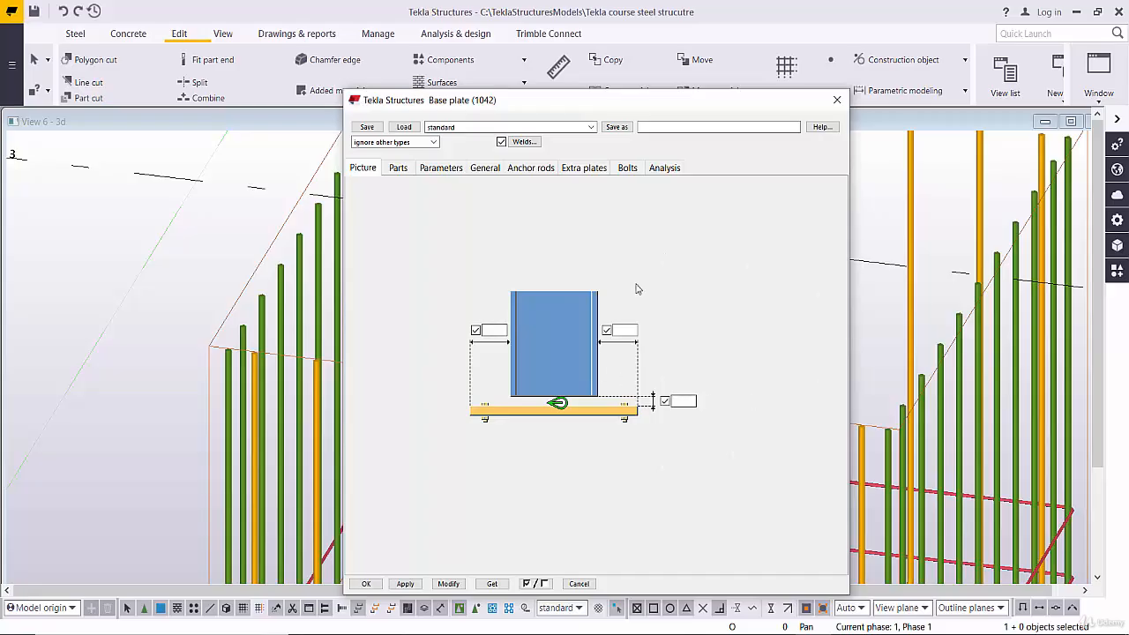
# - Review the base plate's edge distance fields, plate dimension fields and parameter settings
pyautogui.click(483, 329)
pyautogui.click(433, 174)
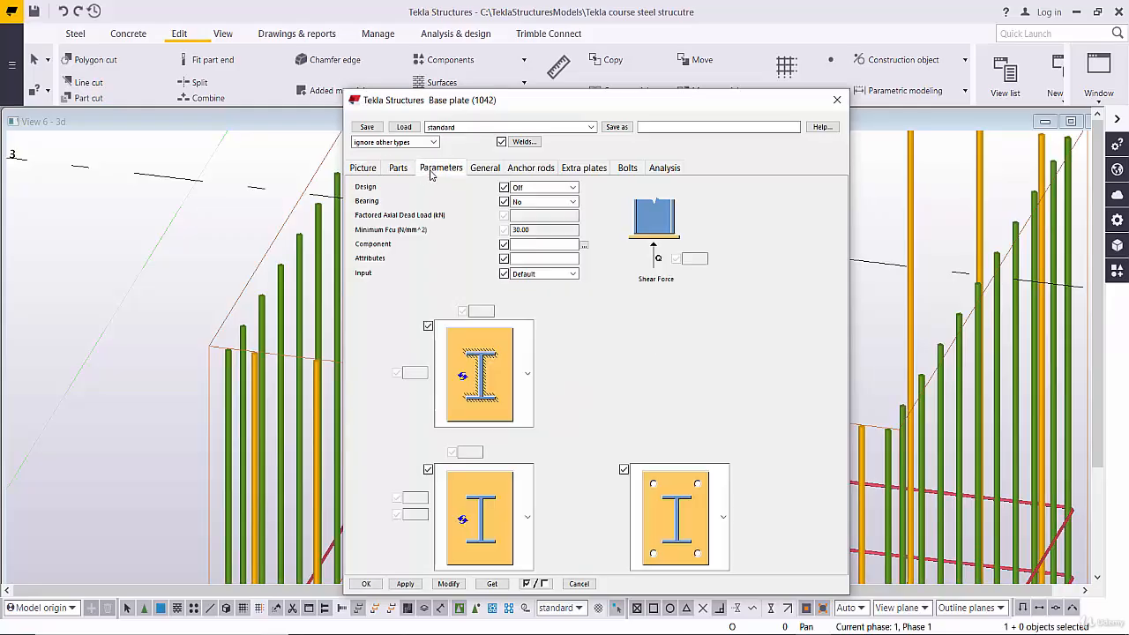
pyautogui.click(405, 175)
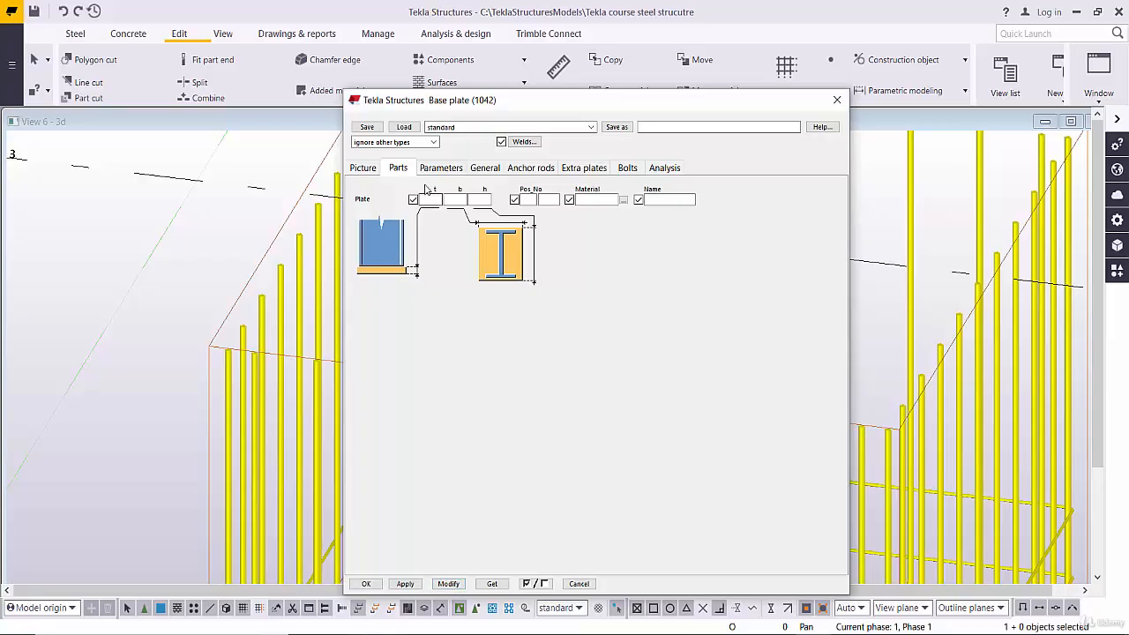
pyautogui.click(441, 168)
pyautogui.click(362, 168)
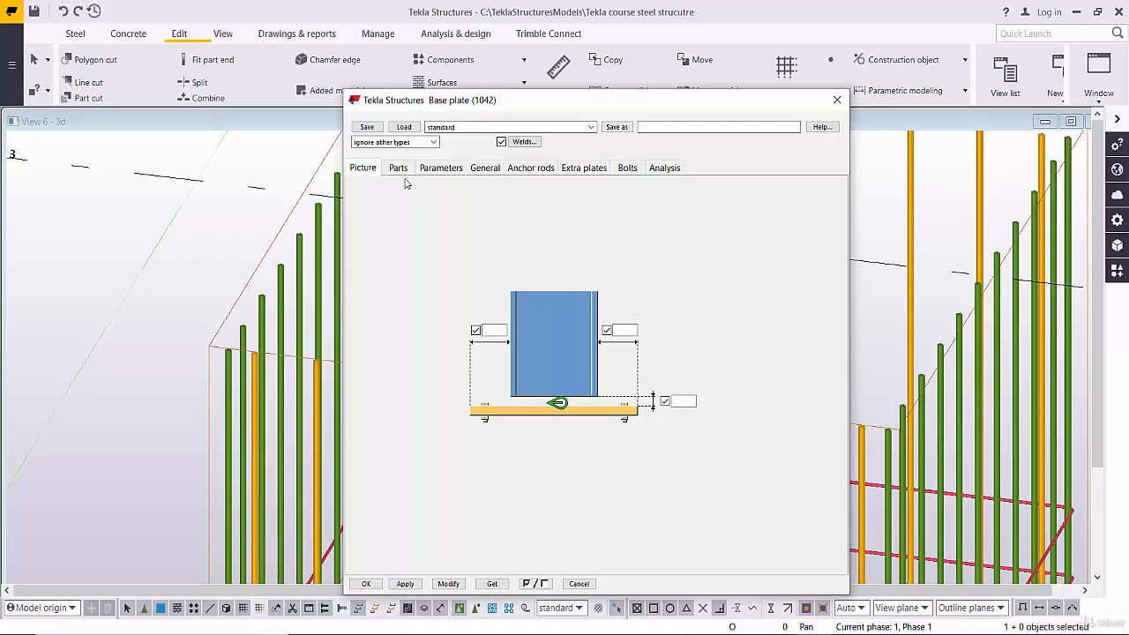
pyautogui.click(430, 174)
pyautogui.click(394, 175)
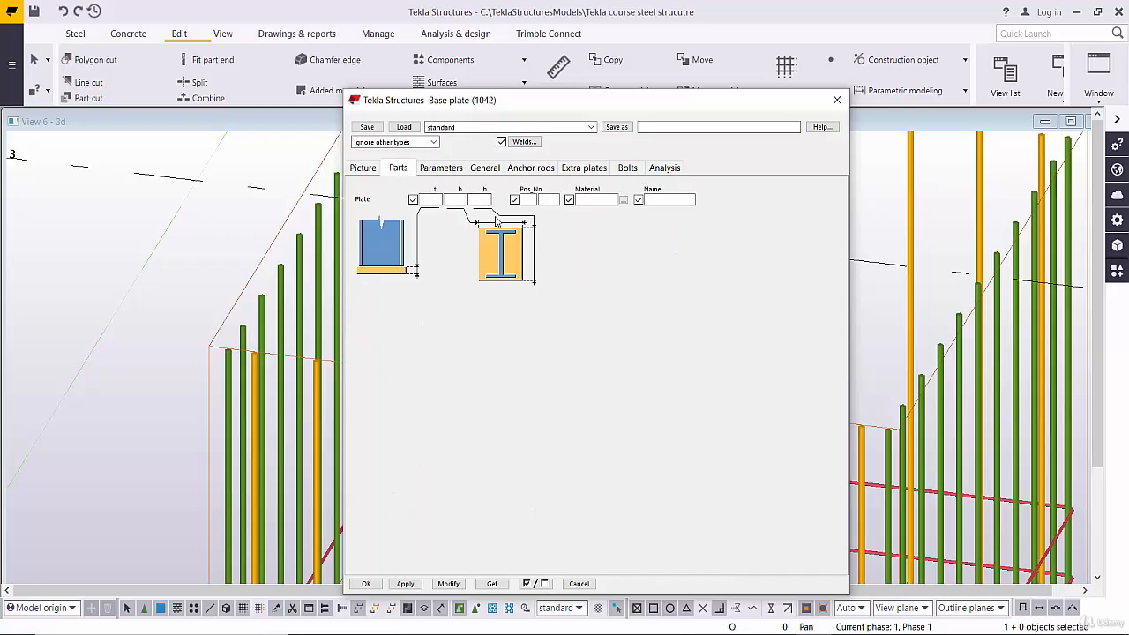
pyautogui.click(371, 171)
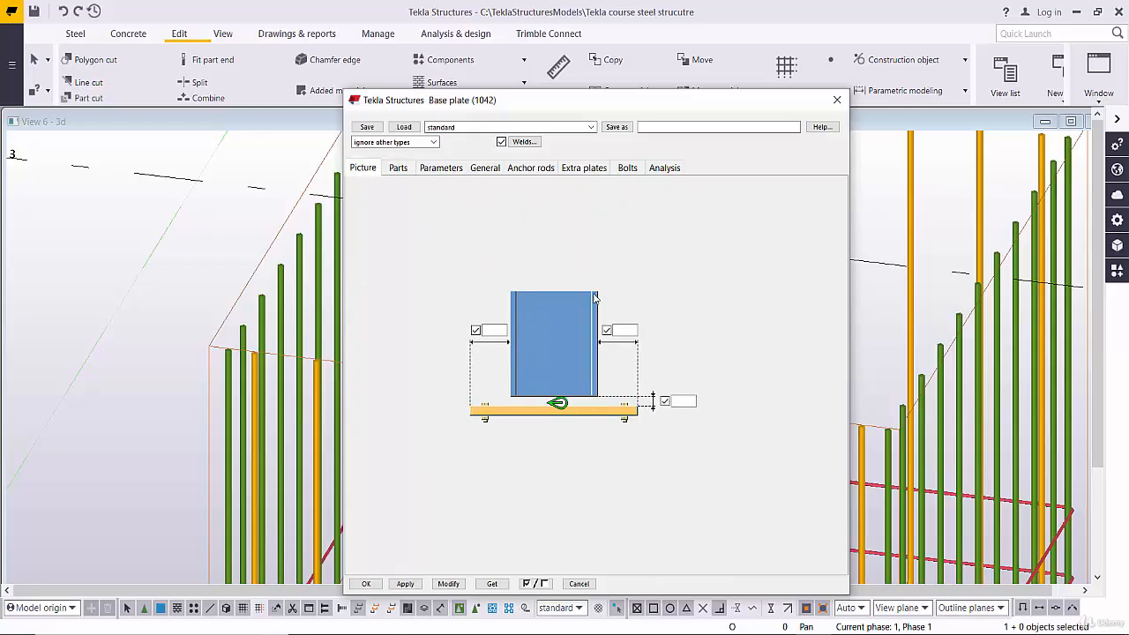
pyautogui.click(444, 169)
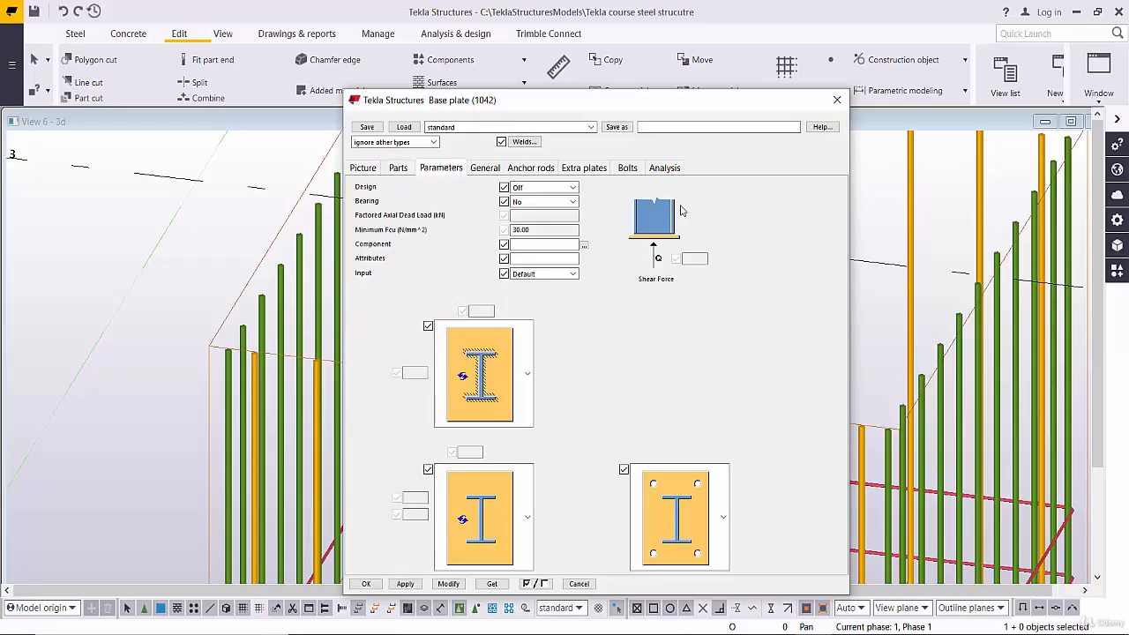
# - Examine the base plate's Design and Bearing options and its general positioning settings, keeping Design Off and Bearing No
pyautogui.click(533, 187)
pyautogui.click(530, 198)
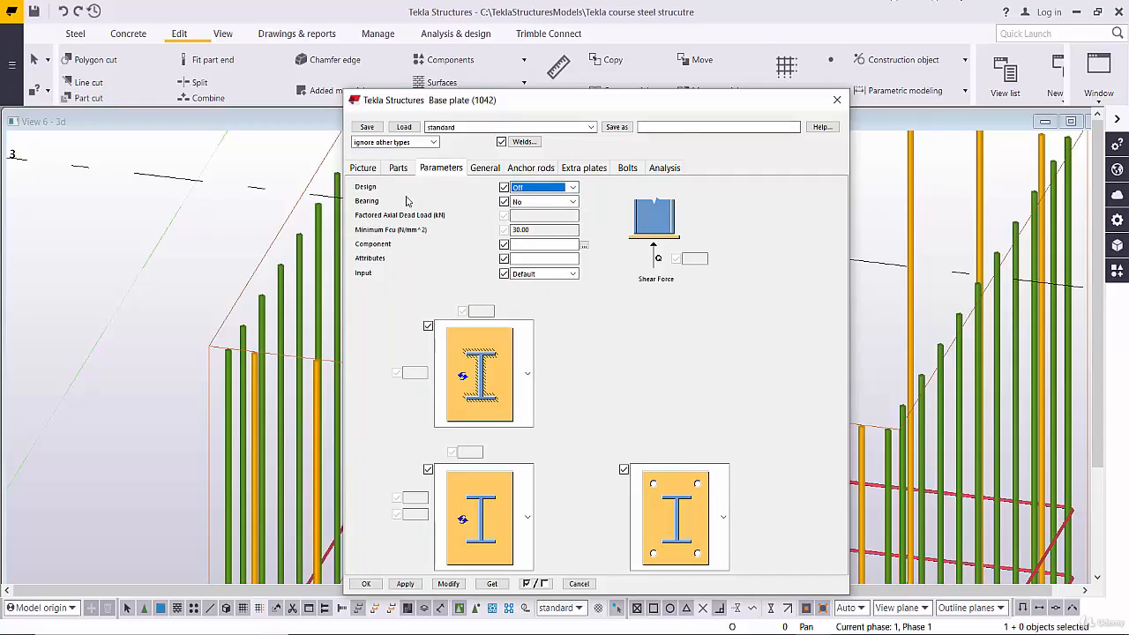
pyautogui.click(534, 202)
pyautogui.click(530, 213)
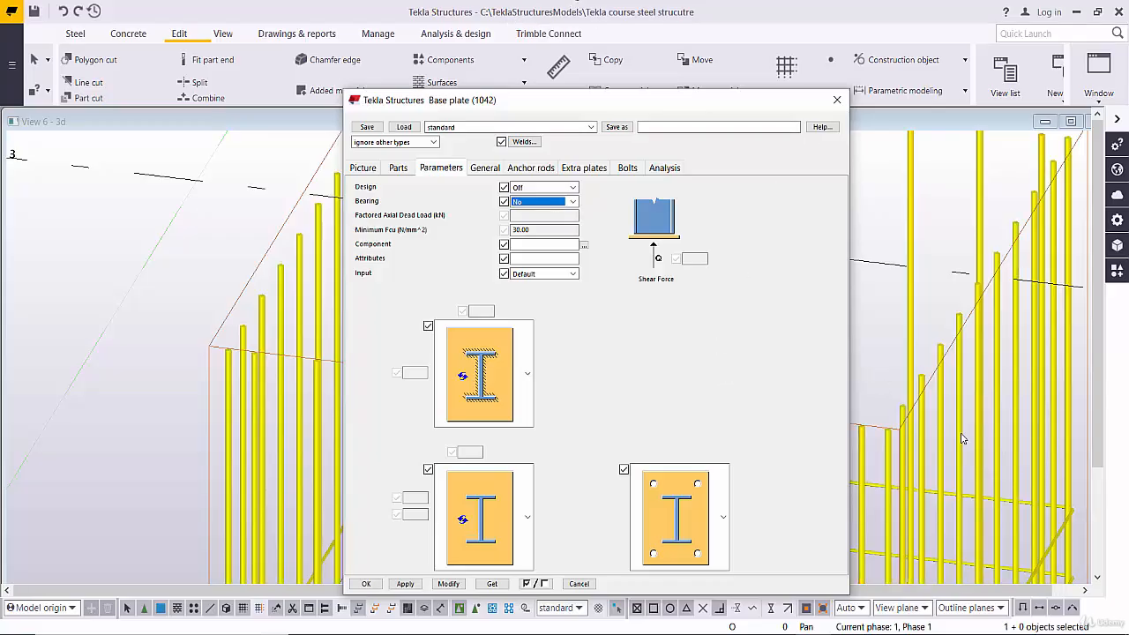
pyautogui.click(485, 170)
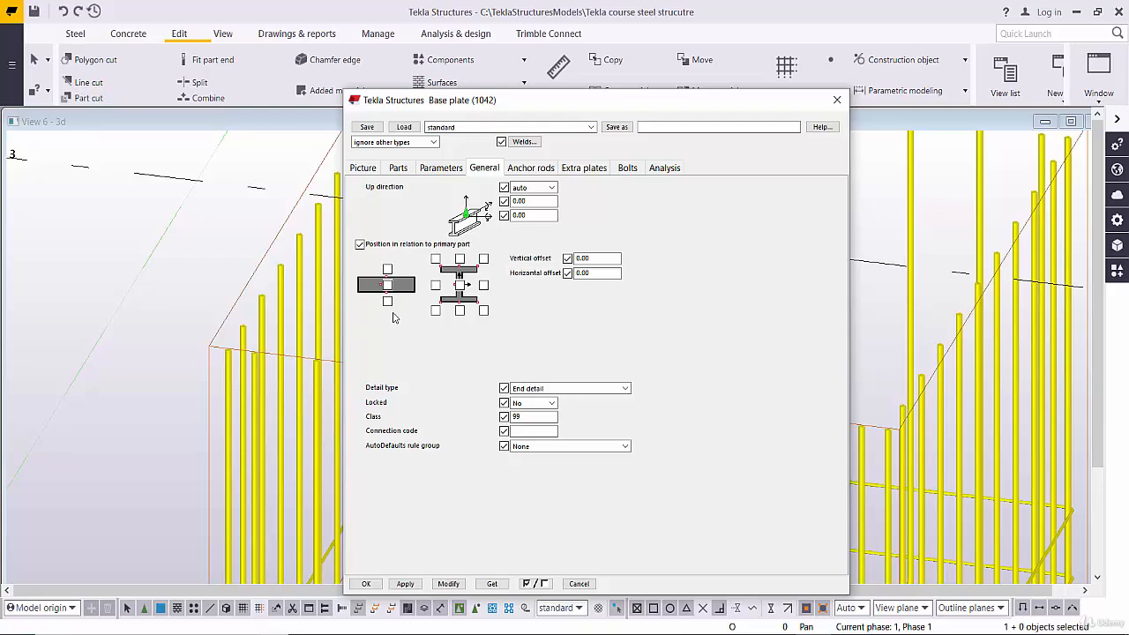
# - Set the base plate's fastening type to Anchor rods in the anchor rod settings
pyautogui.click(548, 170)
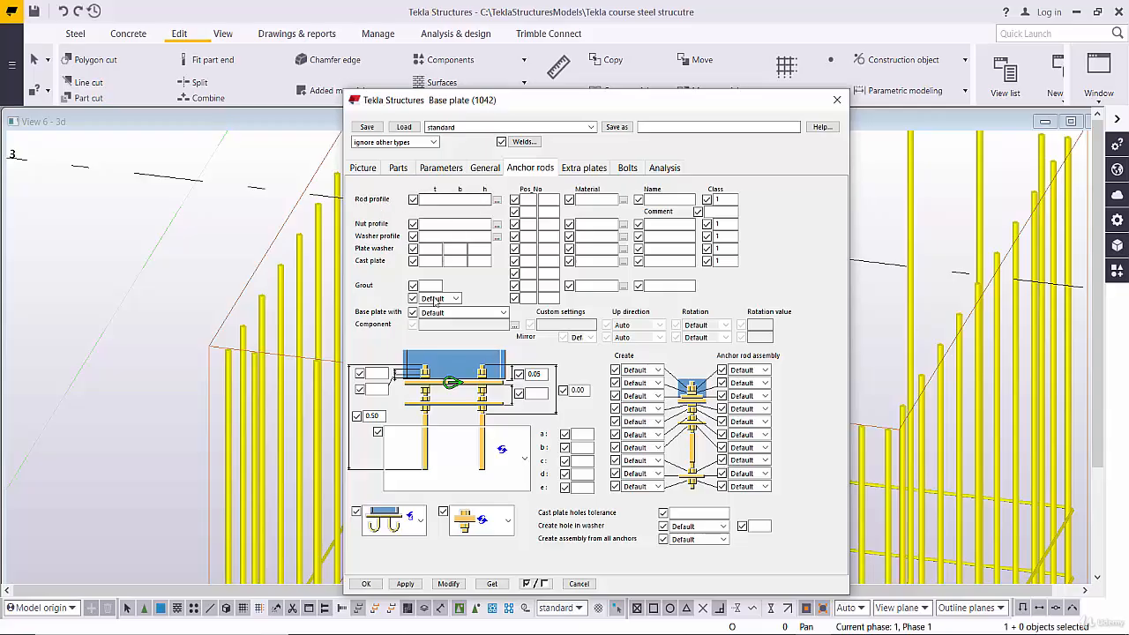
pyautogui.click(485, 313)
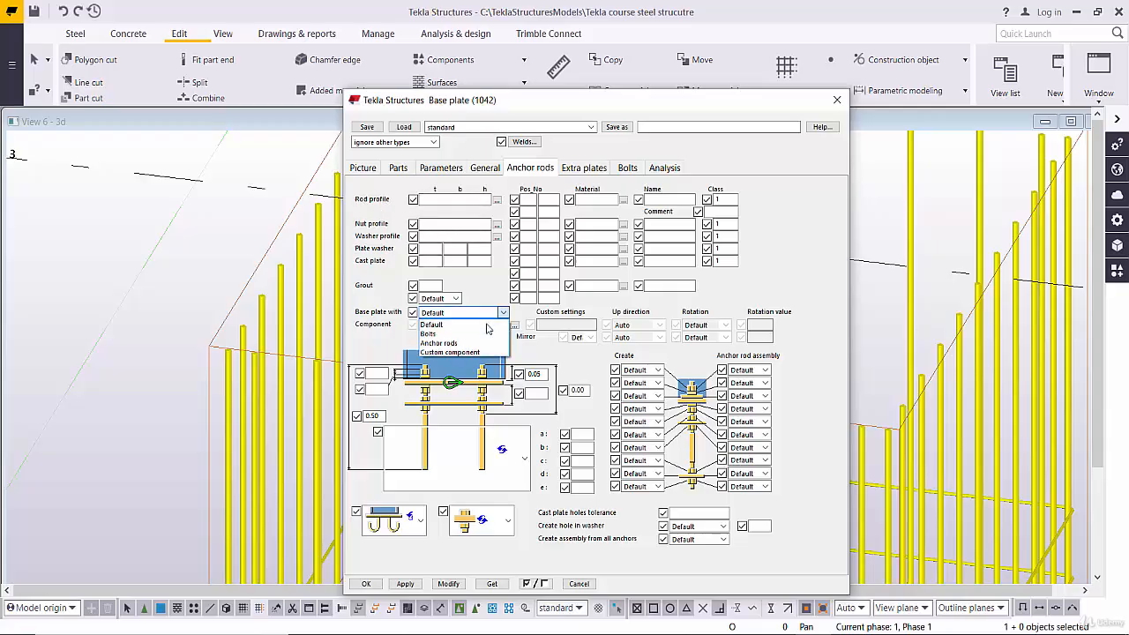
pyautogui.click(469, 343)
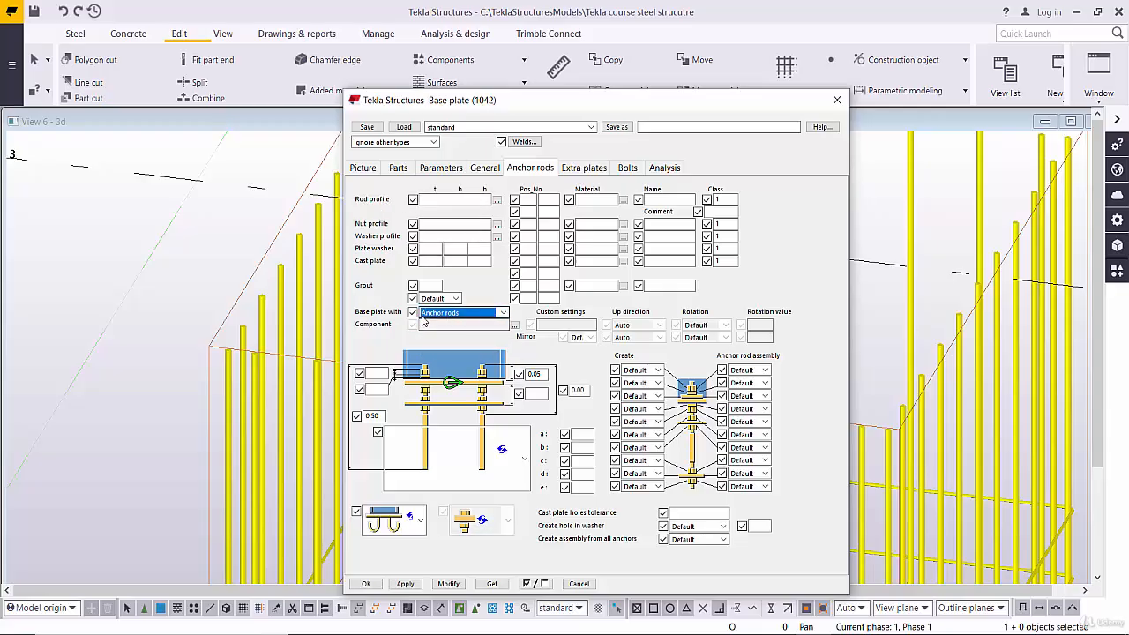
pyautogui.click(482, 316)
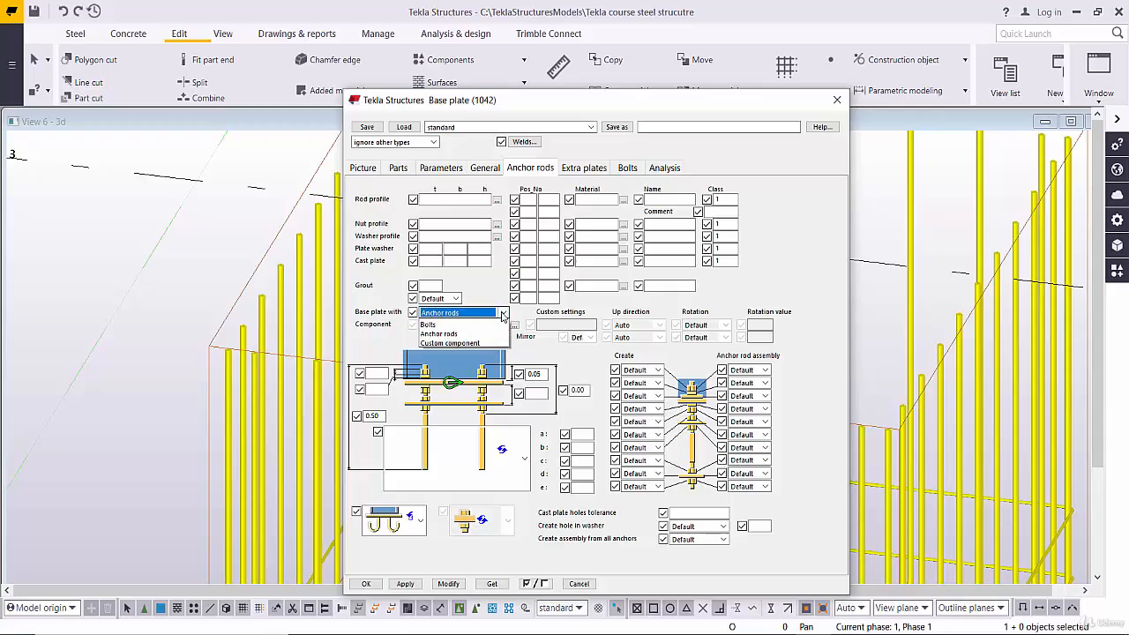
pyautogui.click(464, 343)
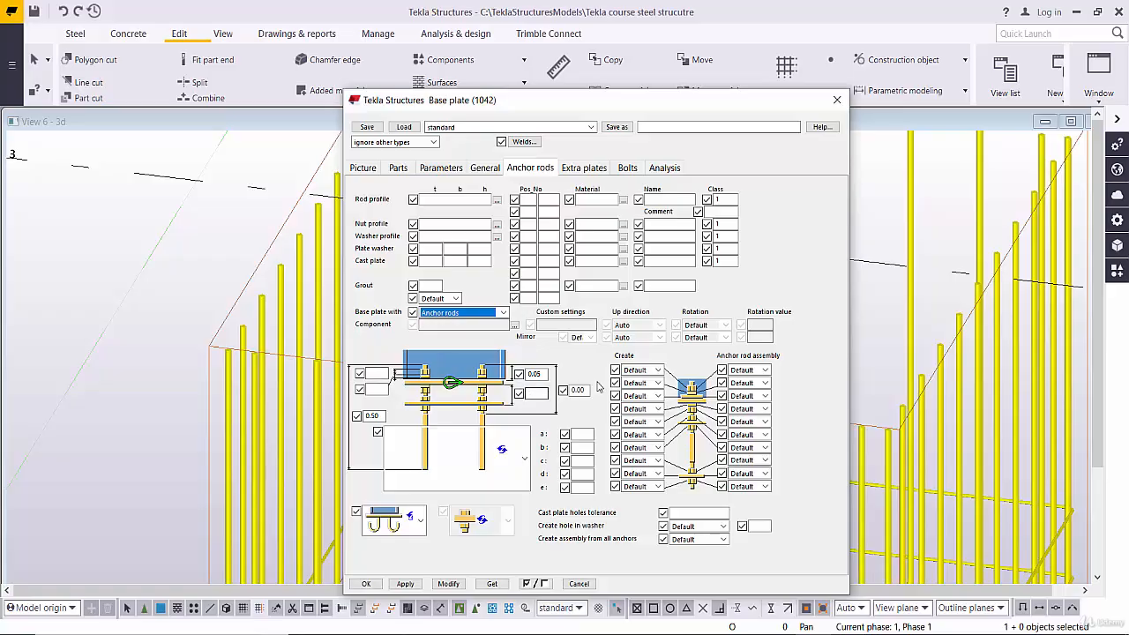
# - Compare the available anchor rod shapes and set the base plate's rods to the U-shaped hook type with dimensions a, b and c
pyautogui.click(658, 375)
pyautogui.click(658, 375)
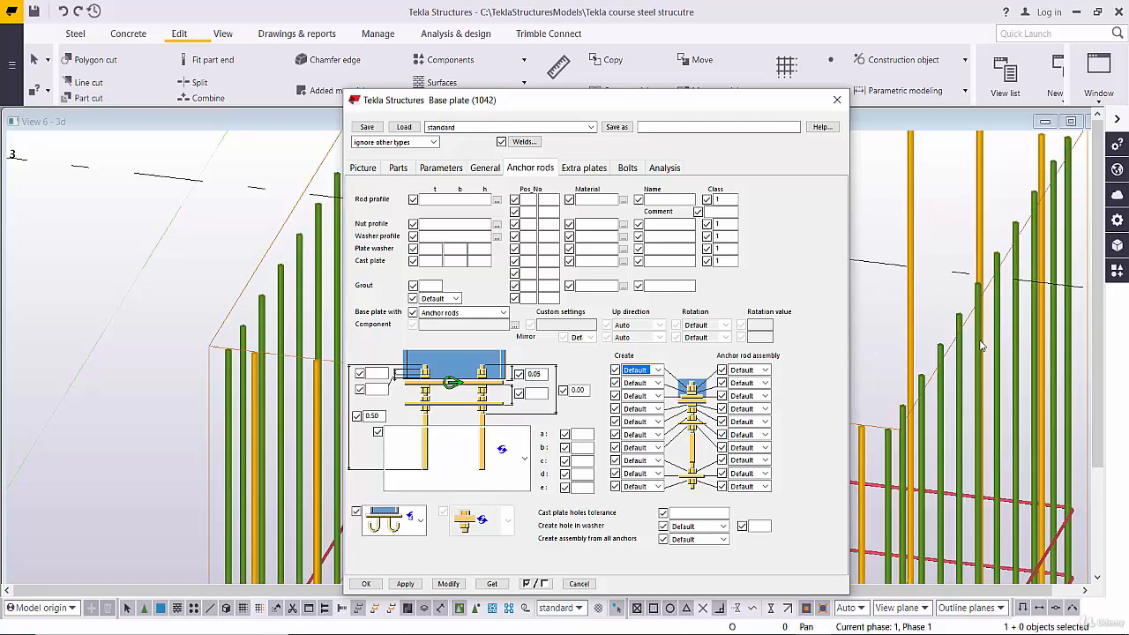
pyautogui.click(524, 458)
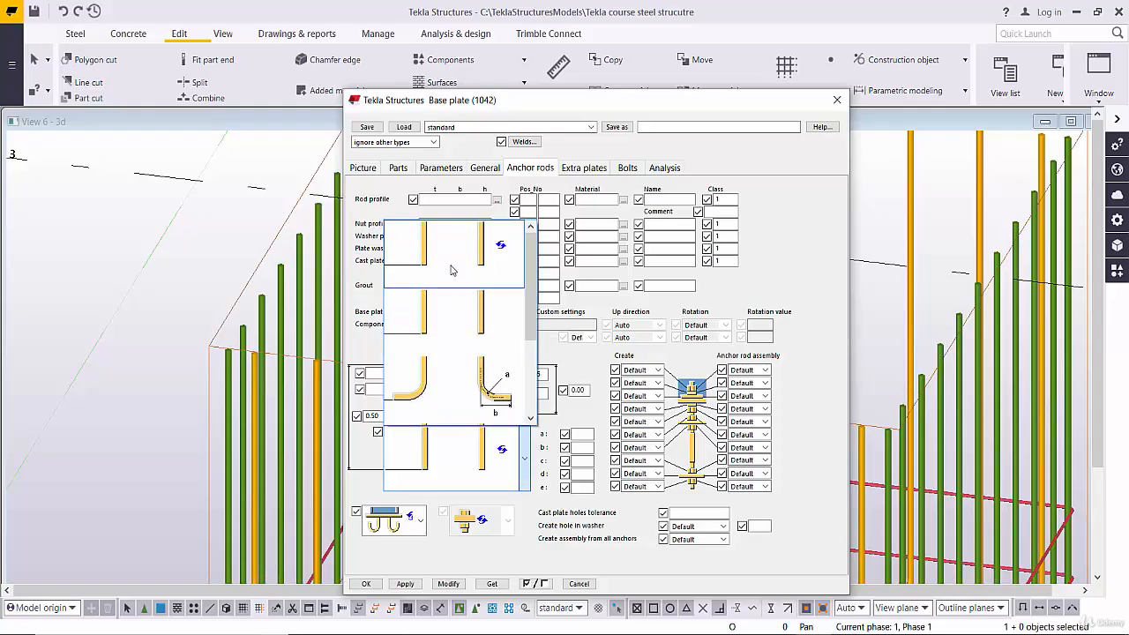
pyautogui.scroll(-2, 451, 270)
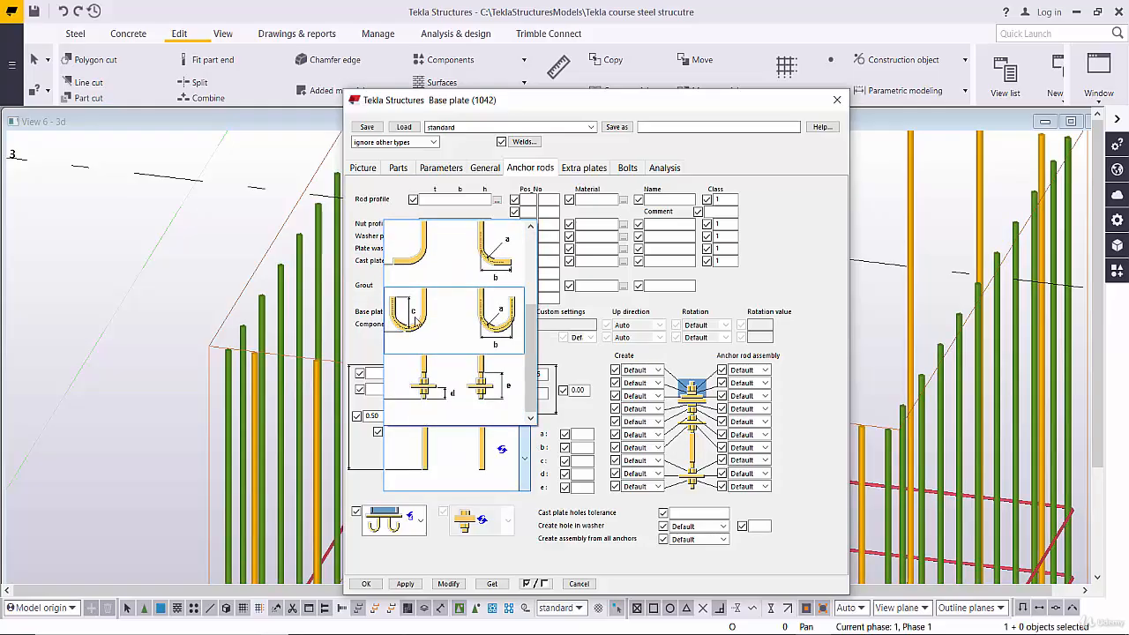
pyautogui.scroll(1, 418, 306)
pyautogui.scroll(-1, 440, 311)
pyautogui.moveTo(530, 343); pyautogui.dragTo(544, 371)
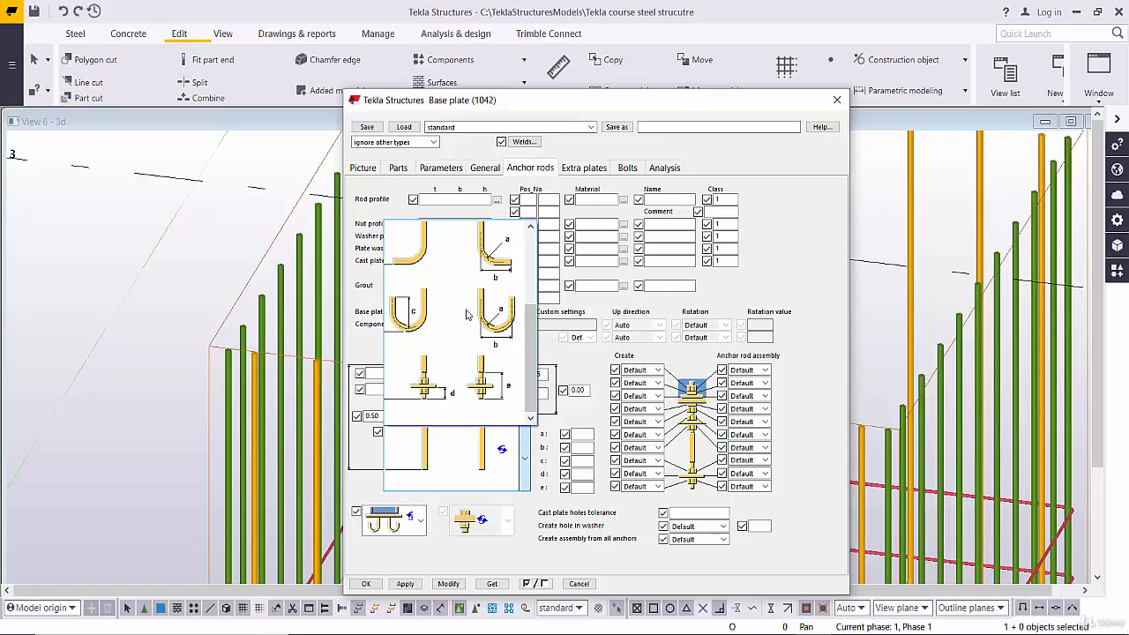
pyautogui.click(499, 317)
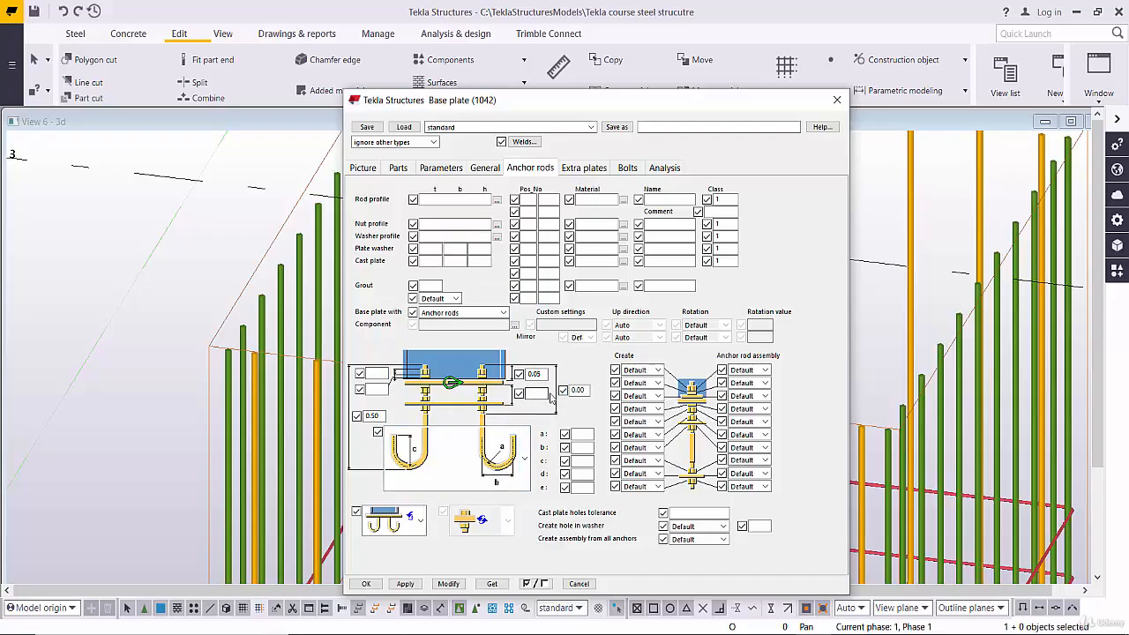
# - Open the nut profile catalog and leave it without choosing a profile, and apply the hooked rod settings to the base plate in the model
pyautogui.moveTo(667, 105); pyautogui.dragTo(360, 52)
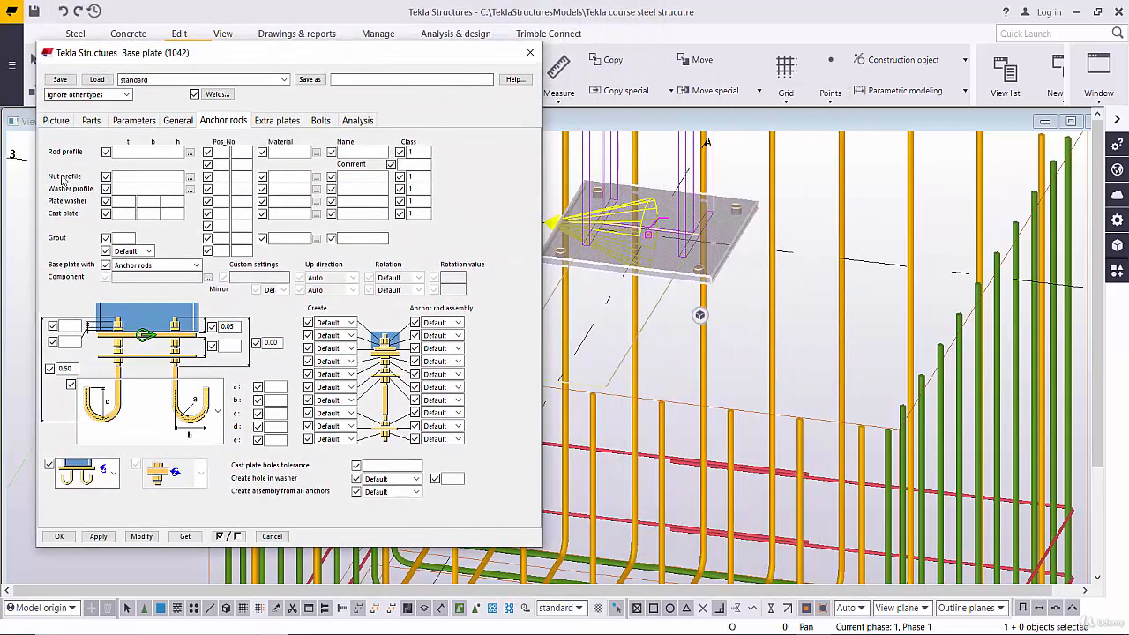
pyautogui.click(189, 177)
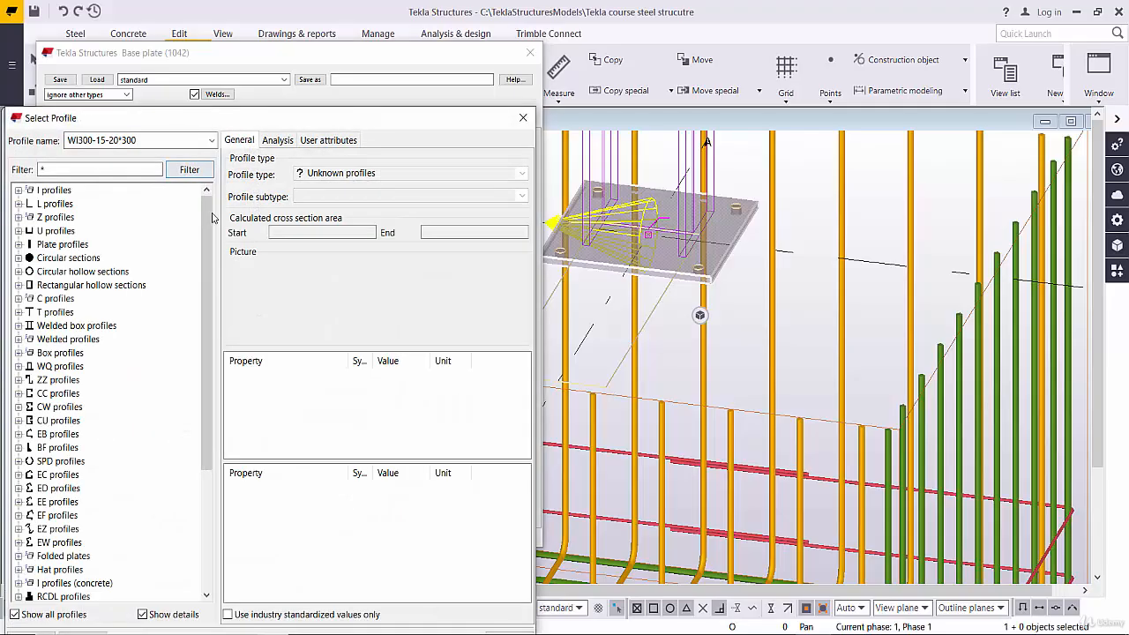
pyautogui.click(523, 118)
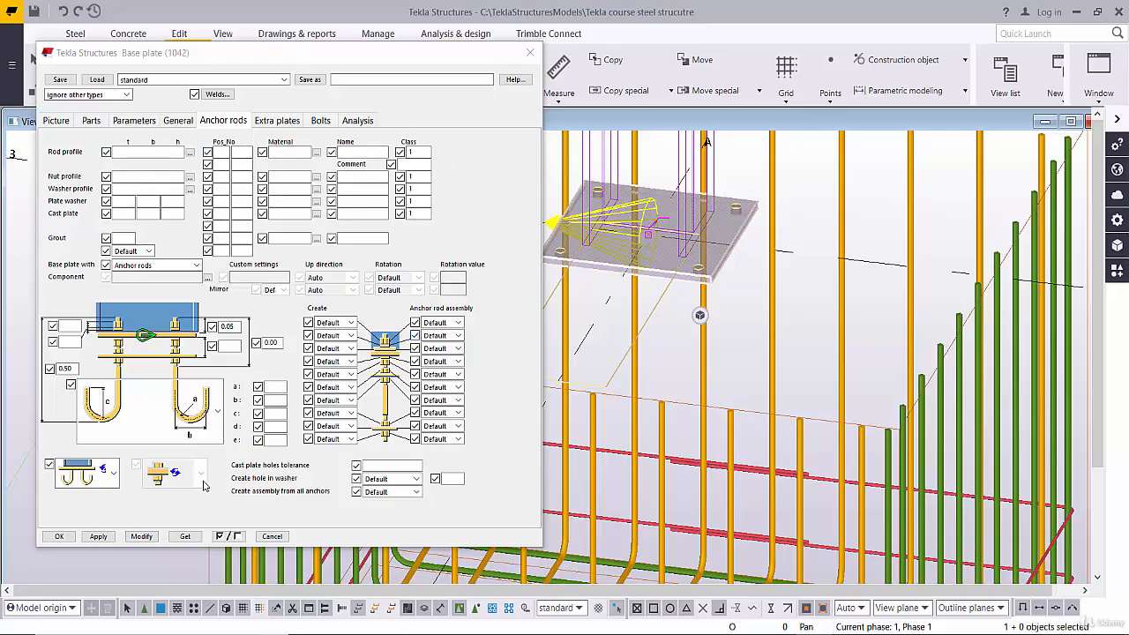
pyautogui.click(141, 536)
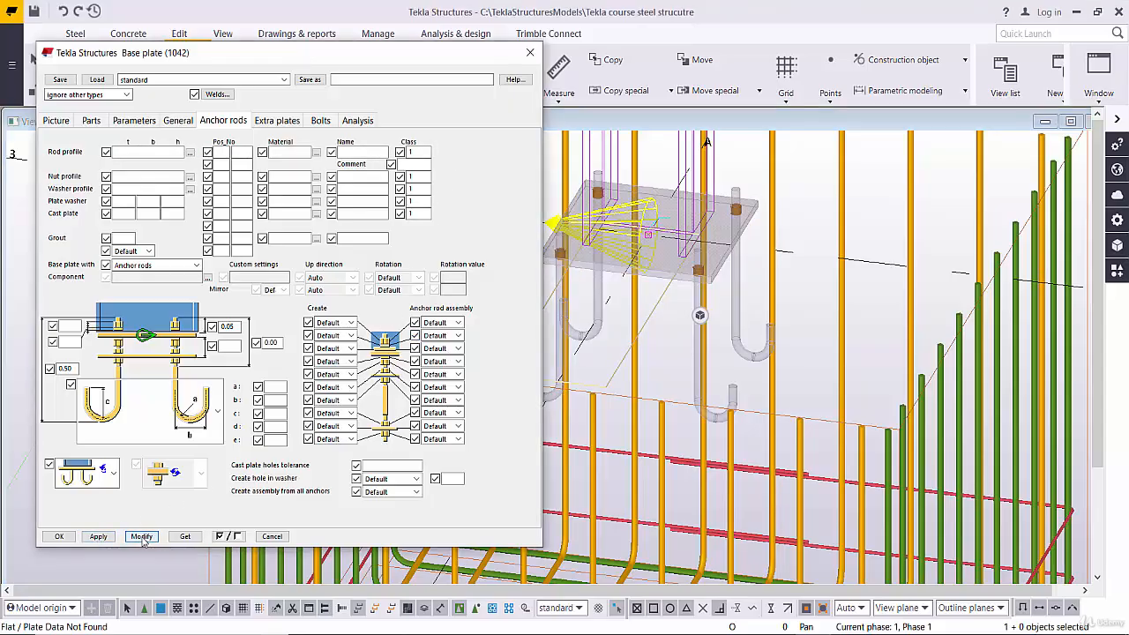
# - Examine the hooked anchor rods under the base plate and their position within the footing's reinforcement in the 3D view
pyautogui.scroll(-2, 742, 370)
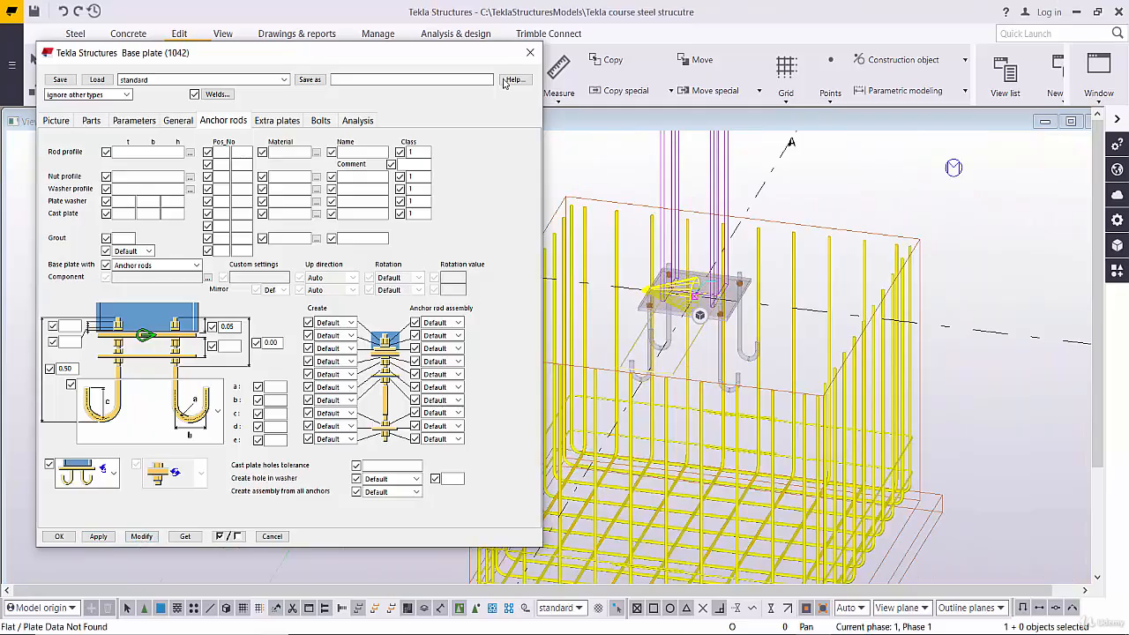
pyautogui.scroll(3, 748, 388)
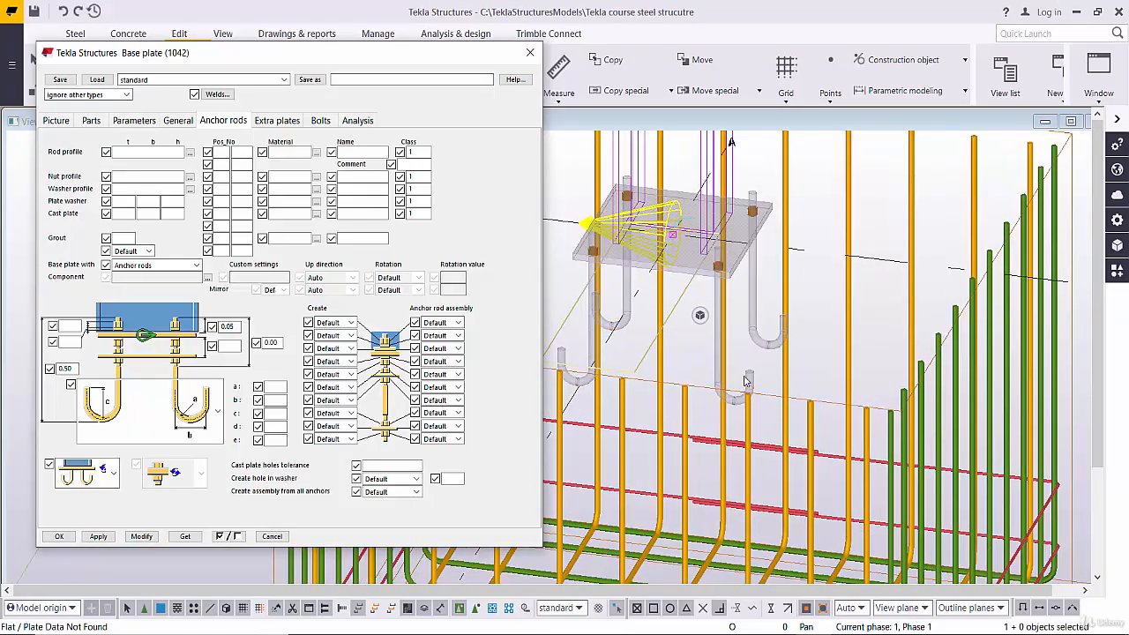
pyautogui.scroll(-4, 773, 342)
pyautogui.moveTo(988, 456); pyautogui.dragTo(1035, 365, button='middle')
pyautogui.scroll(-1, 919, 337)
pyautogui.moveTo(919, 338); pyautogui.dragTo(990, 269, button='middle')
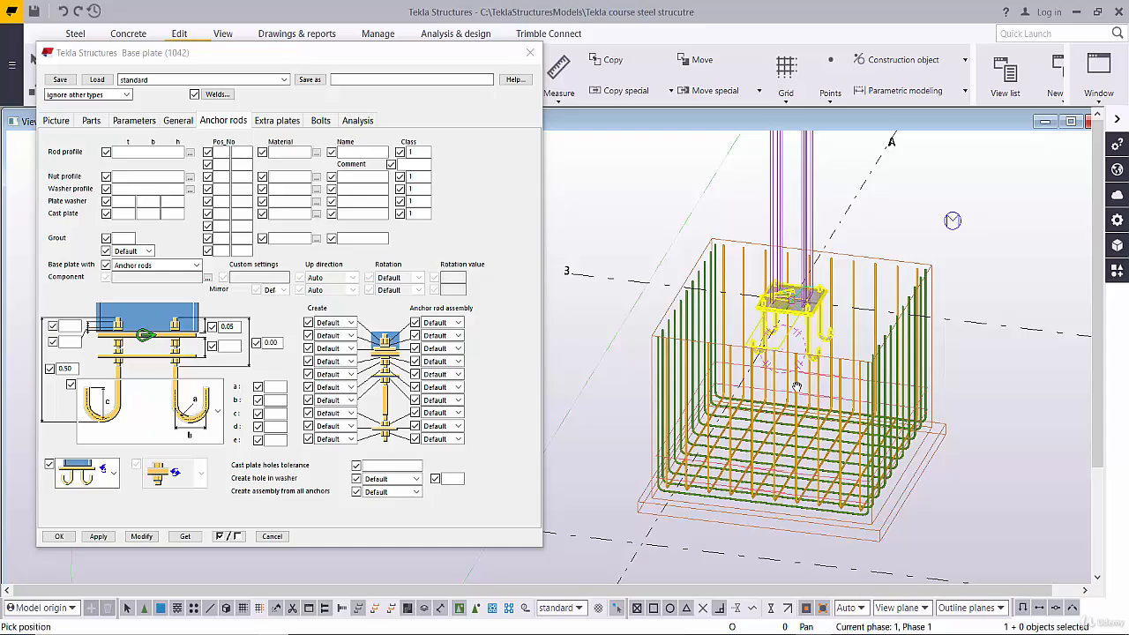
pyautogui.keyDown('ctrl'); pyautogui.moveTo(952, 221); pyautogui.dragTo(908, 455, button='middle'); pyautogui.keyUp('ctrl')
pyautogui.scroll(5, 767, 353)
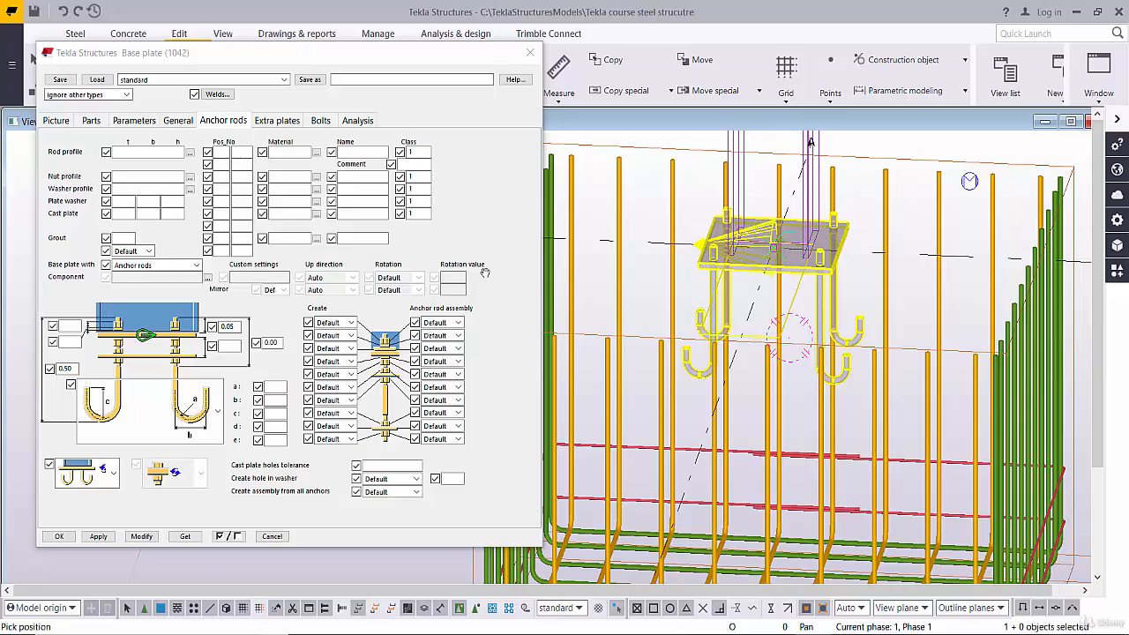
# - Recheck the base plate's part, parameter, general and anchor rod settings without editing them, and close the connection dialog
pyautogui.click(134, 120)
pyautogui.click(88, 121)
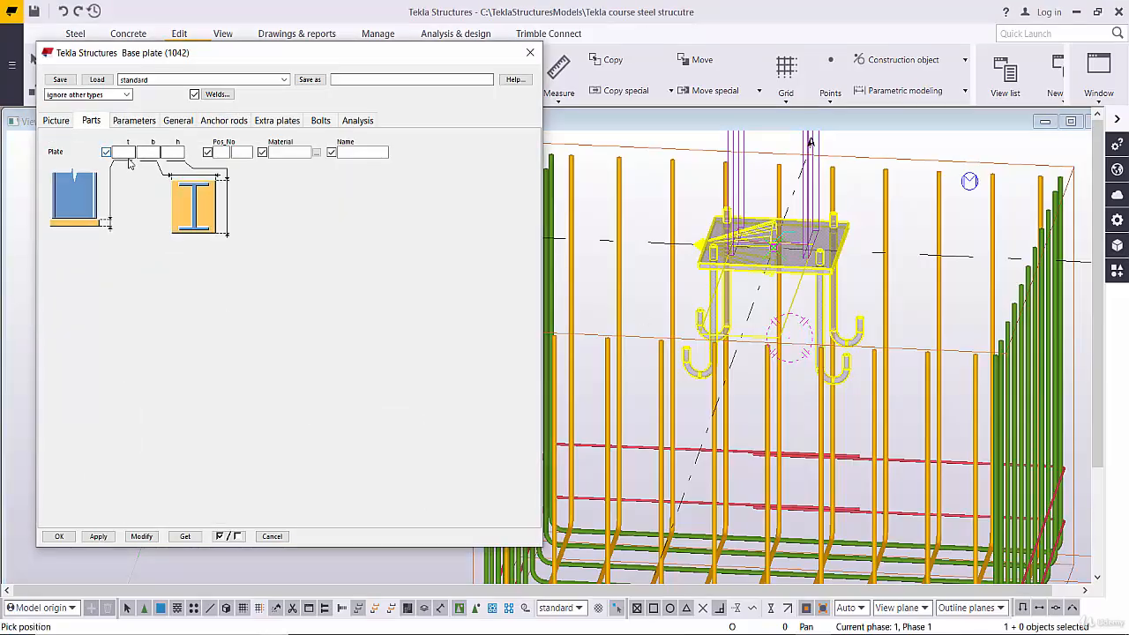
pyautogui.click(137, 120)
pyautogui.click(177, 120)
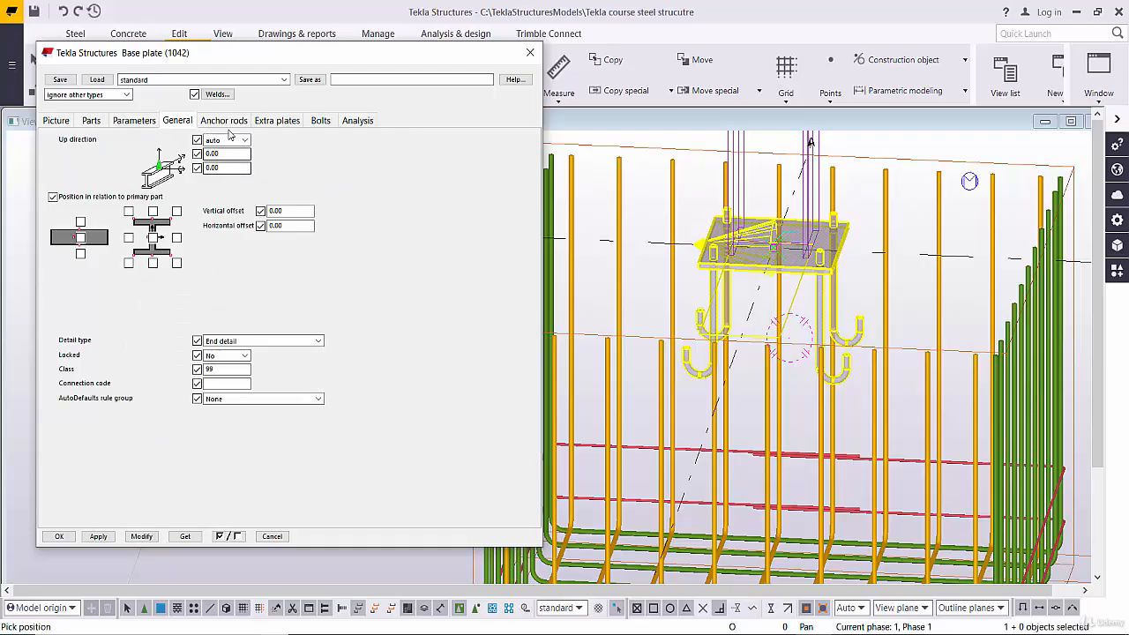
pyautogui.click(223, 120)
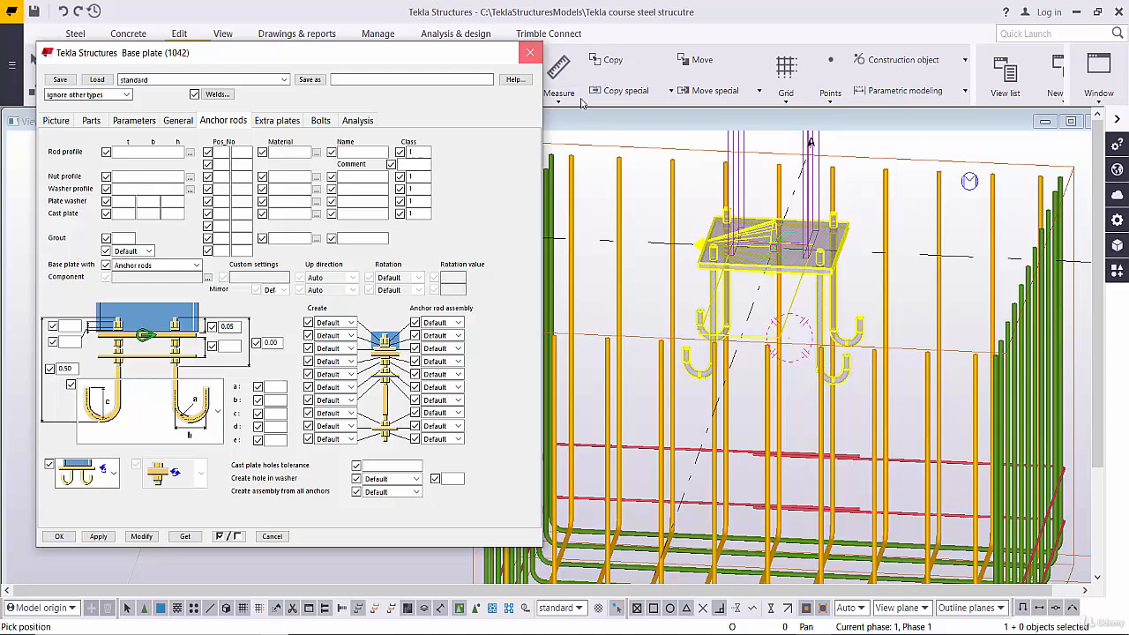
pyautogui.click(530, 52)
pyautogui.scroll(-2, 877, 296)
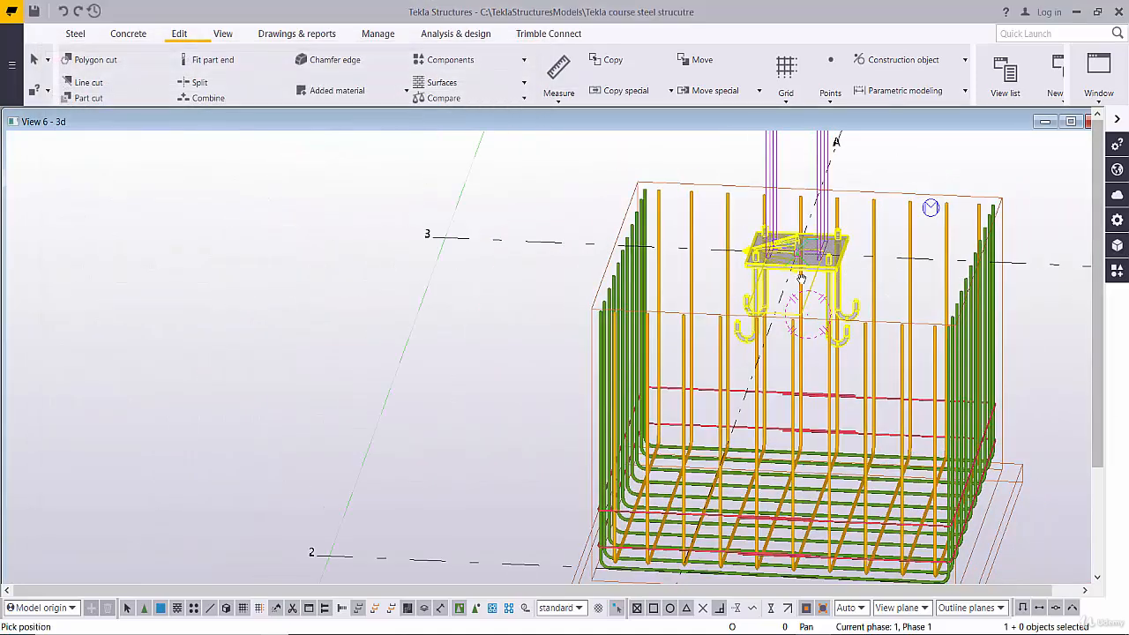